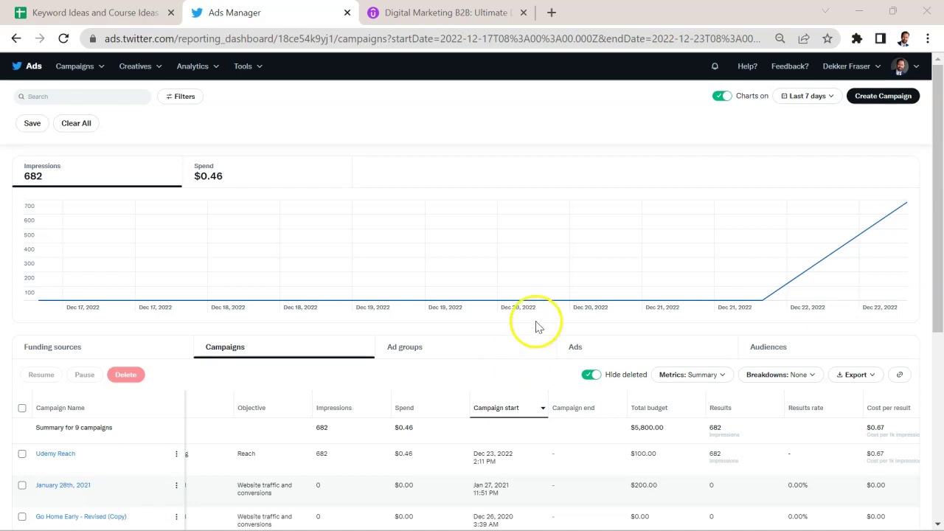
# Set the reporting date range to Lifetime.
pyautogui.moveTo(361, 457)
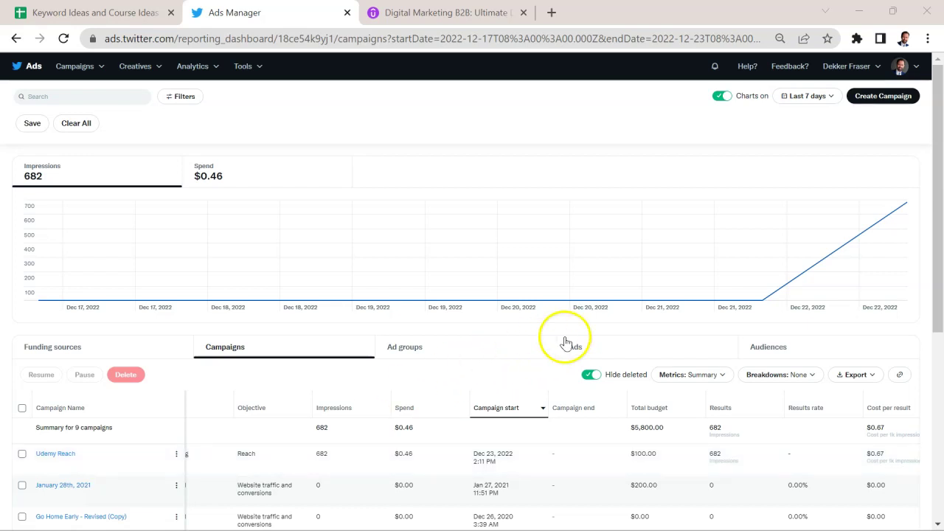
pyautogui.click(834, 96)
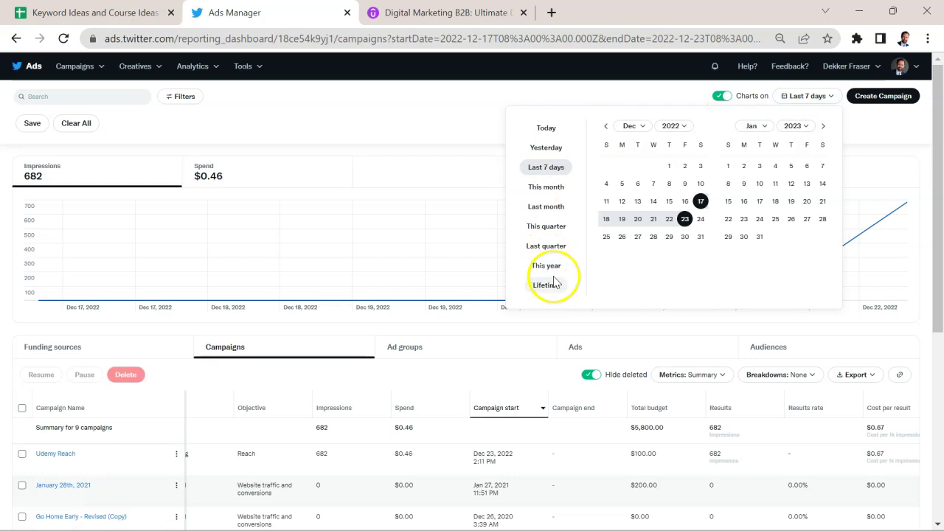
pyautogui.click(546, 285)
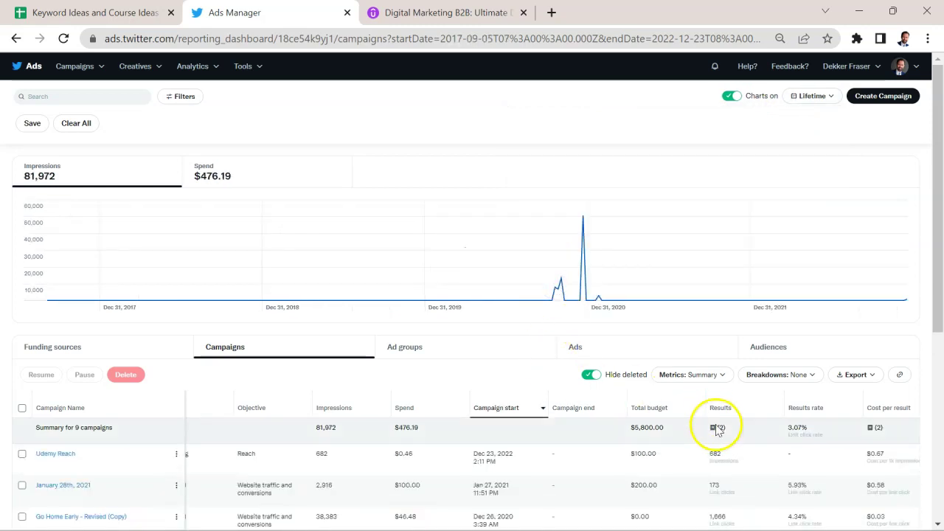
# Examine the campaign table's status, impressions, spend, start and end dates, budgets, results, results rate, cost per result and pacing columns.
pyautogui.moveTo(752, 463)
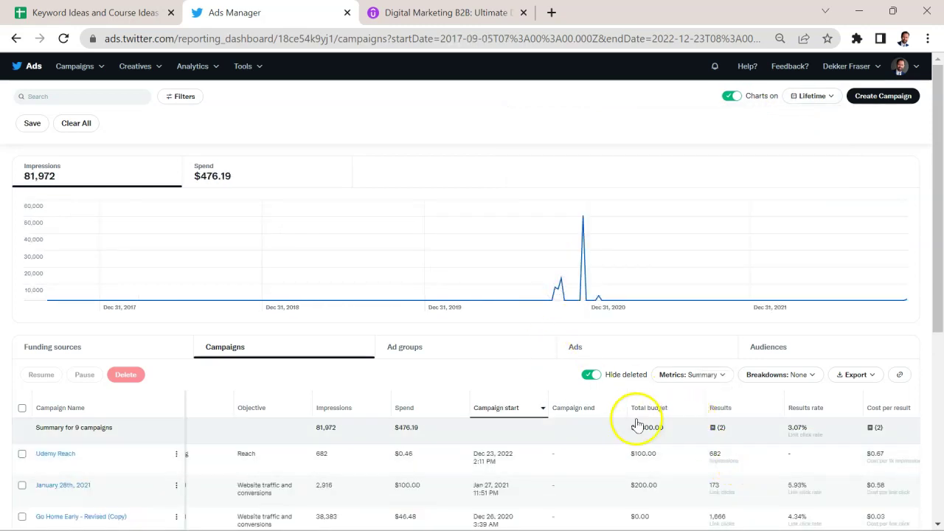
pyautogui.moveTo(422, 413)
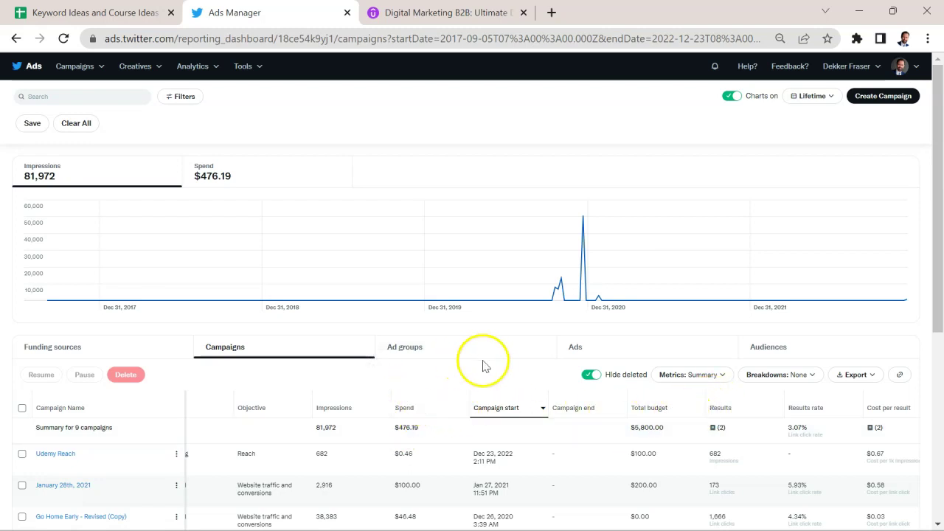
pyautogui.scroll(-2, 488, 372)
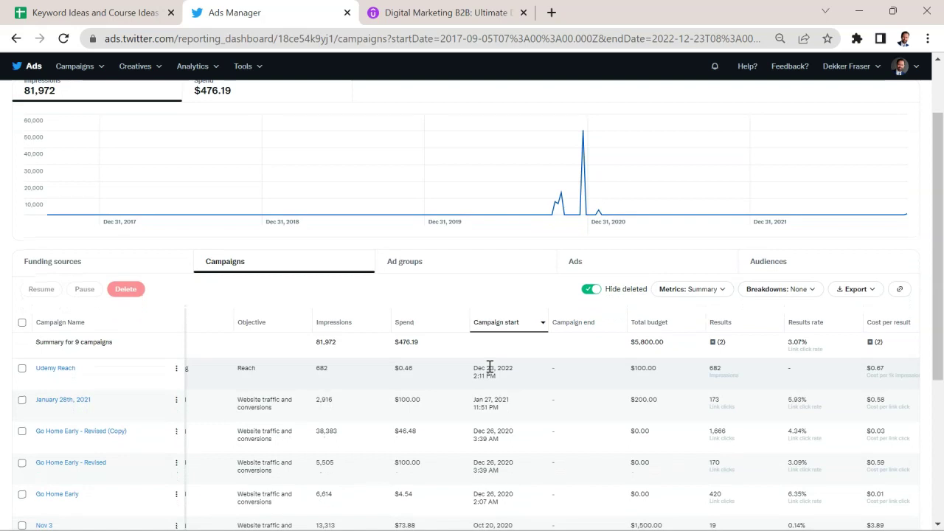
pyautogui.scroll(-1, 489, 366)
pyautogui.moveTo(432, 320)
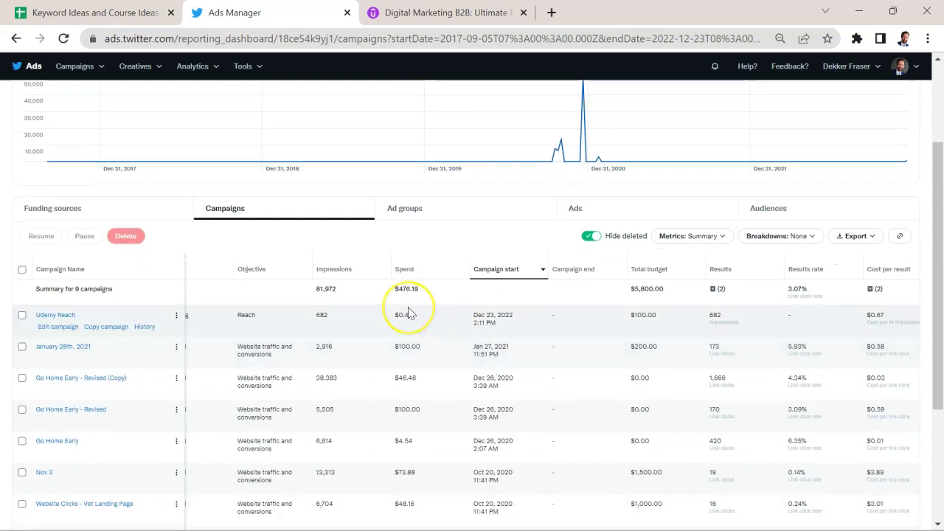
pyautogui.hscroll(-2, 409, 314)
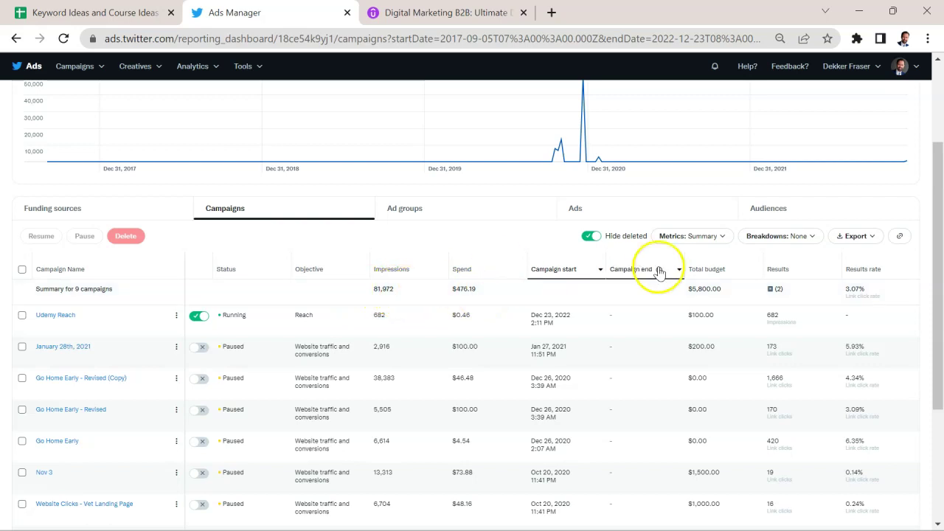
pyautogui.hscroll(3, 716, 290)
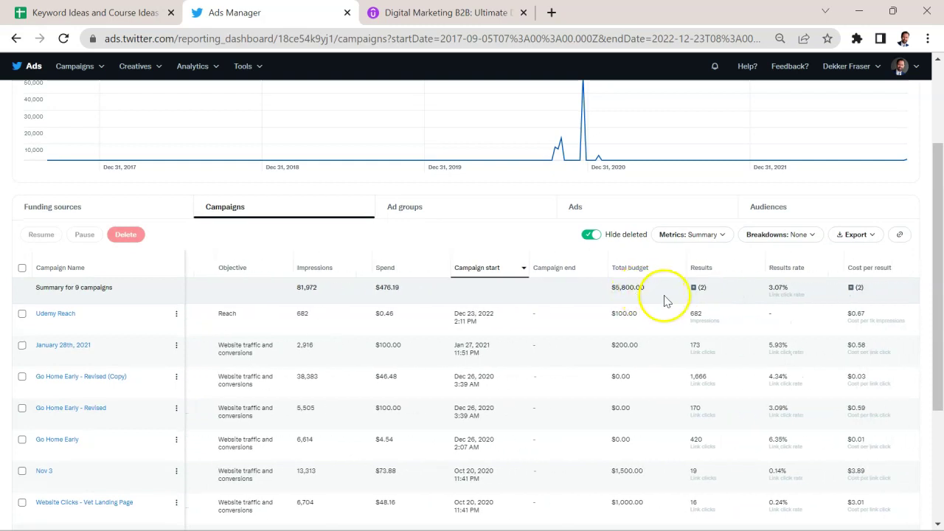
pyautogui.hscroll(2, 669, 300)
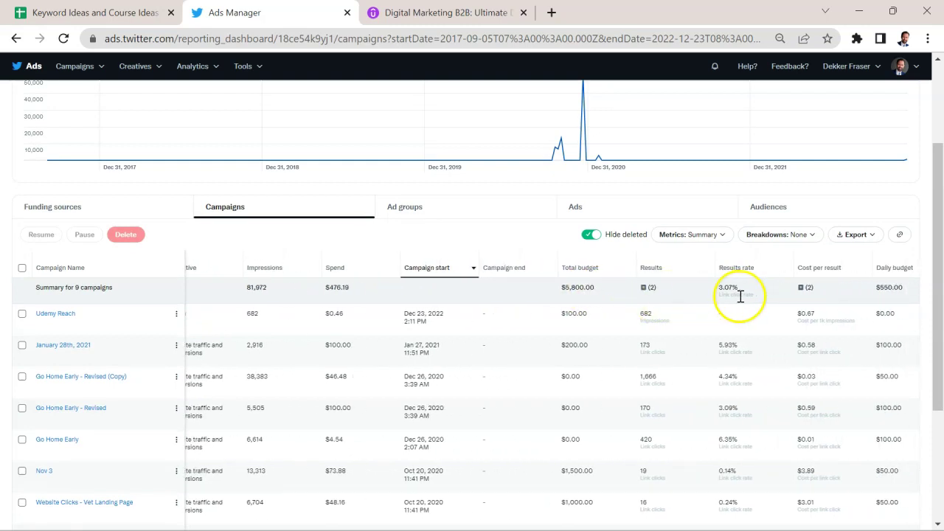
pyautogui.hscroll(1, 761, 298)
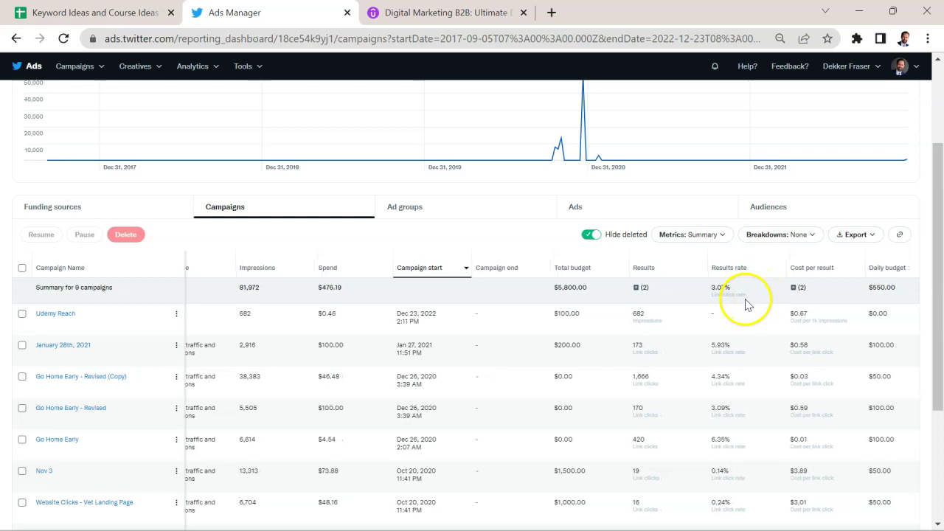
pyautogui.hscroll(5, 727, 295)
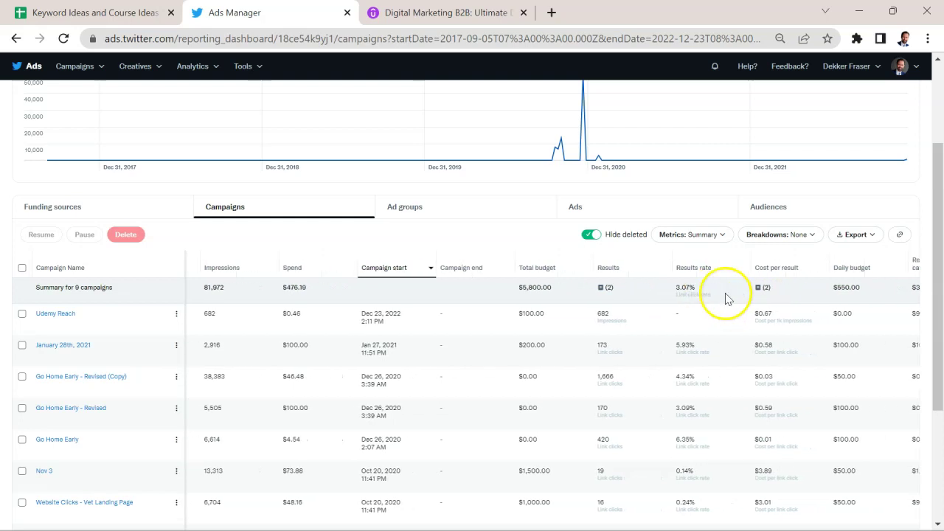
pyautogui.hscroll(3, 727, 298)
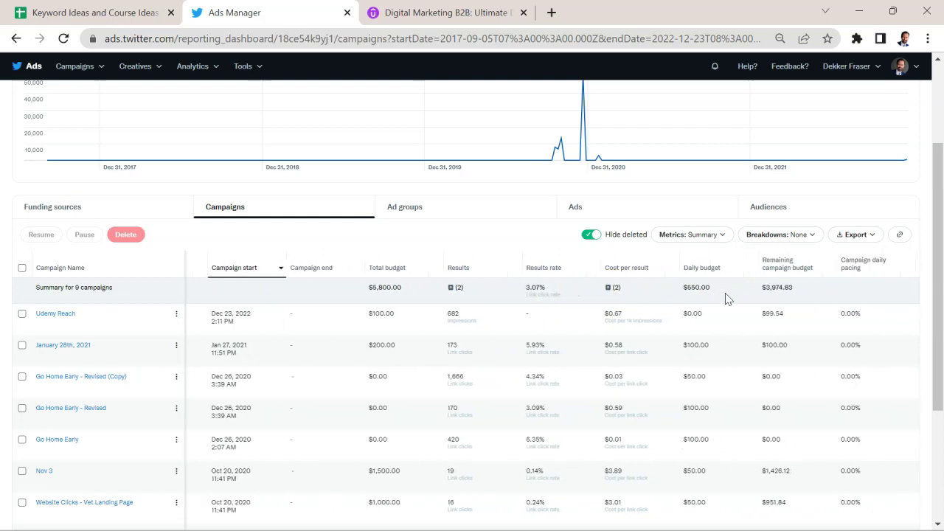
pyautogui.hscroll(2, 815, 285)
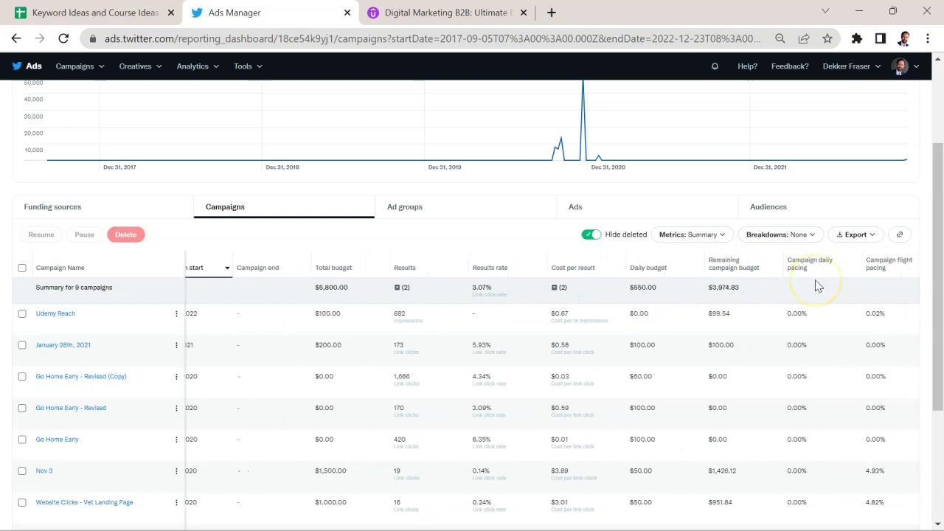
pyautogui.hscroll(1, 729, 291)
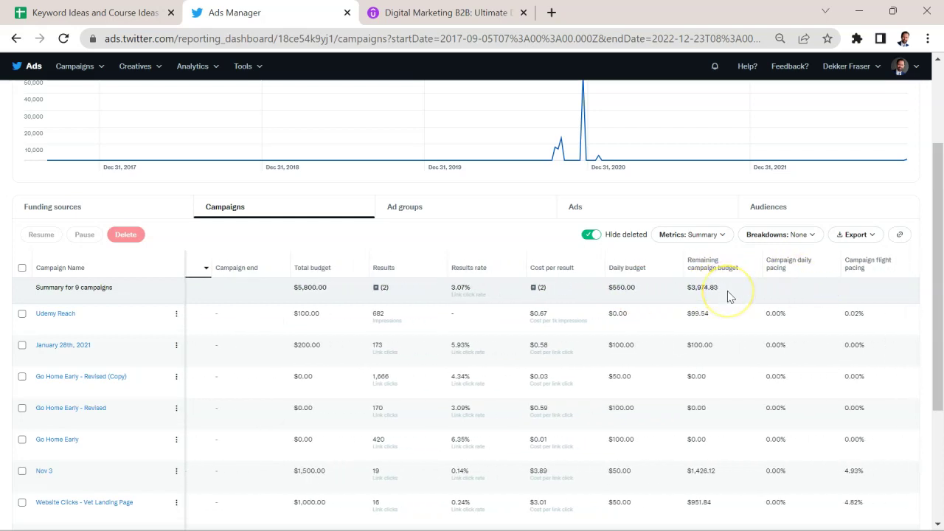
# Break down the campaigns by placement and compare On Twitter with On Twitter Audience Platform for the Udemy Reach campaign.
pyautogui.click(802, 237)
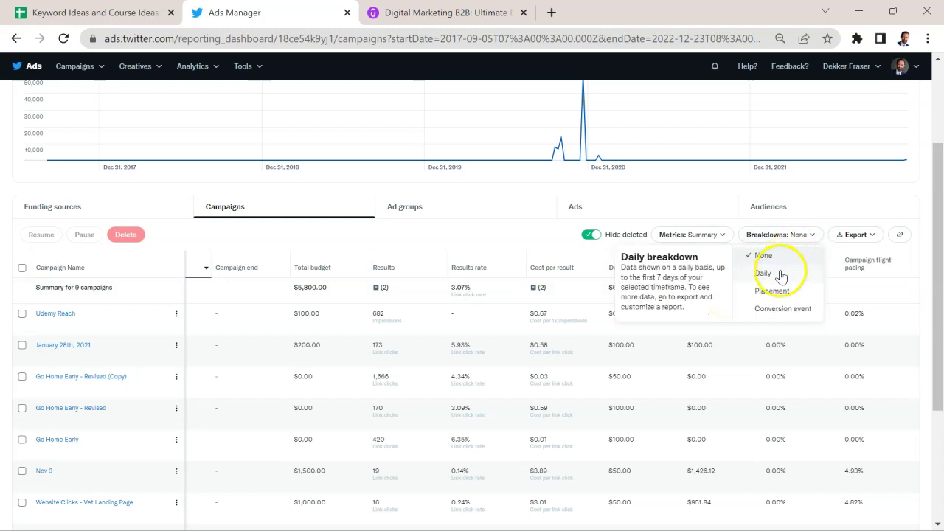
pyautogui.click(780, 292)
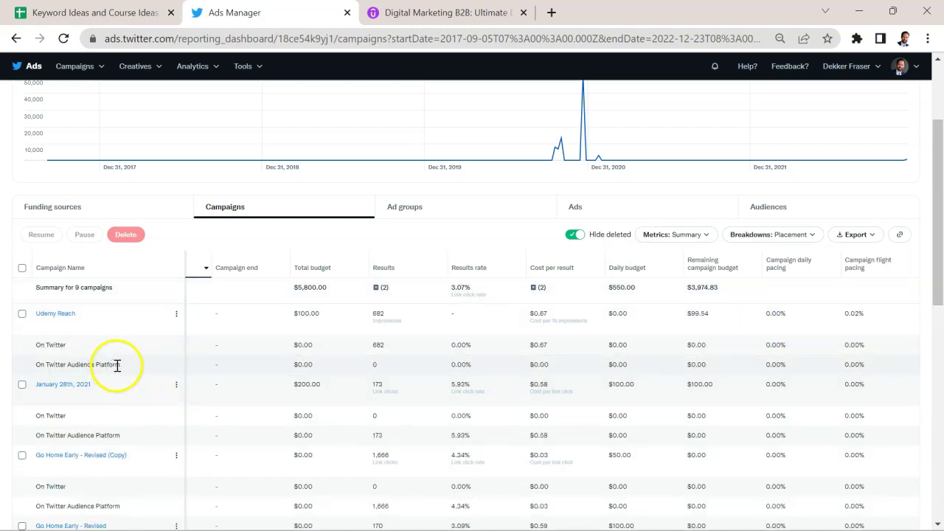
pyautogui.moveTo(117, 364); pyautogui.dragTo(79, 365)
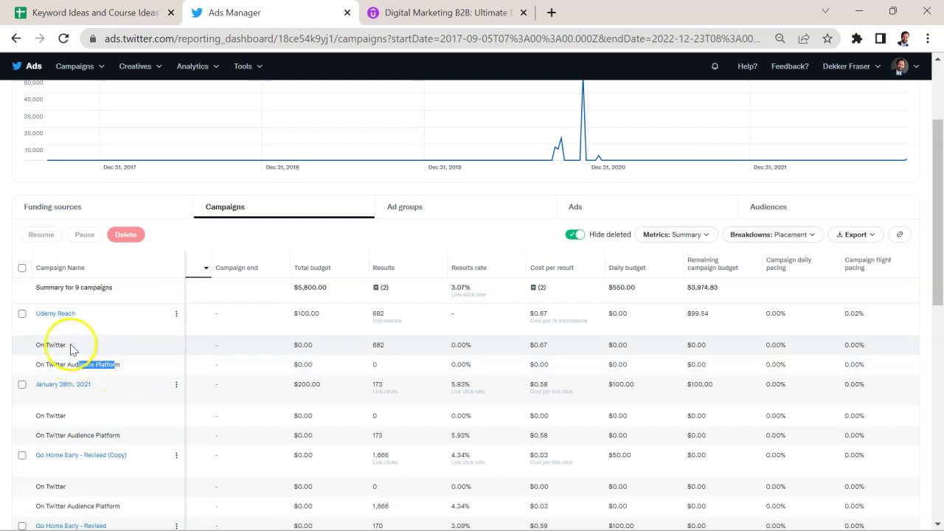
pyautogui.click(68, 346)
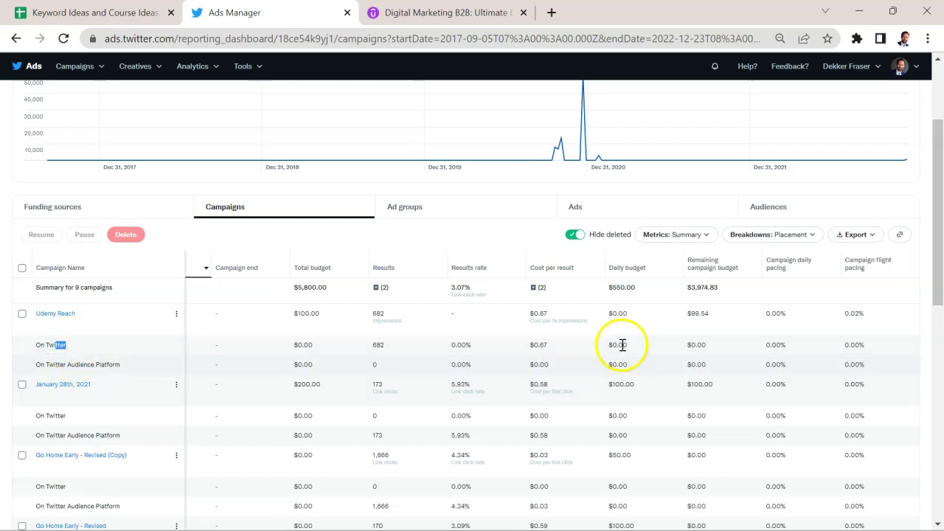
pyautogui.moveTo(120, 366); pyautogui.dragTo(88, 372)
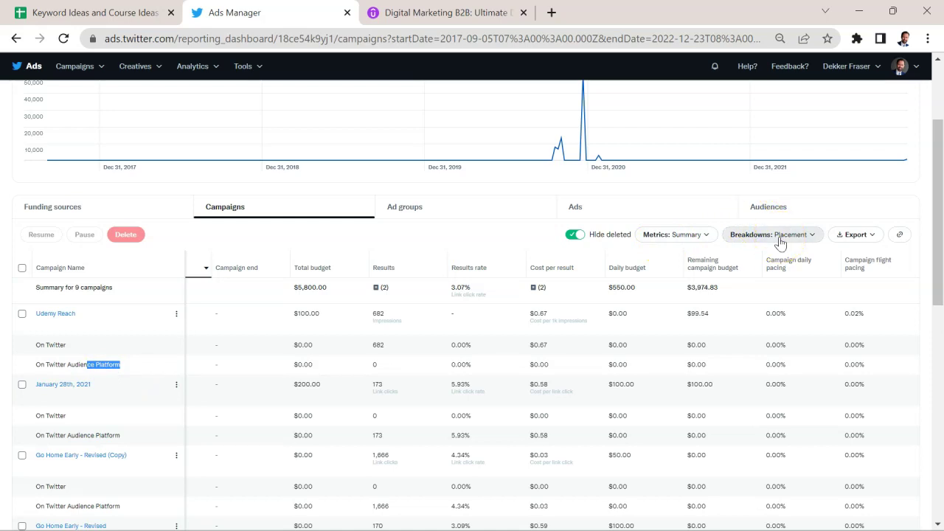
# Switch the metric set to Reach and frequency and set the breakdown to None.
pyautogui.click(710, 237)
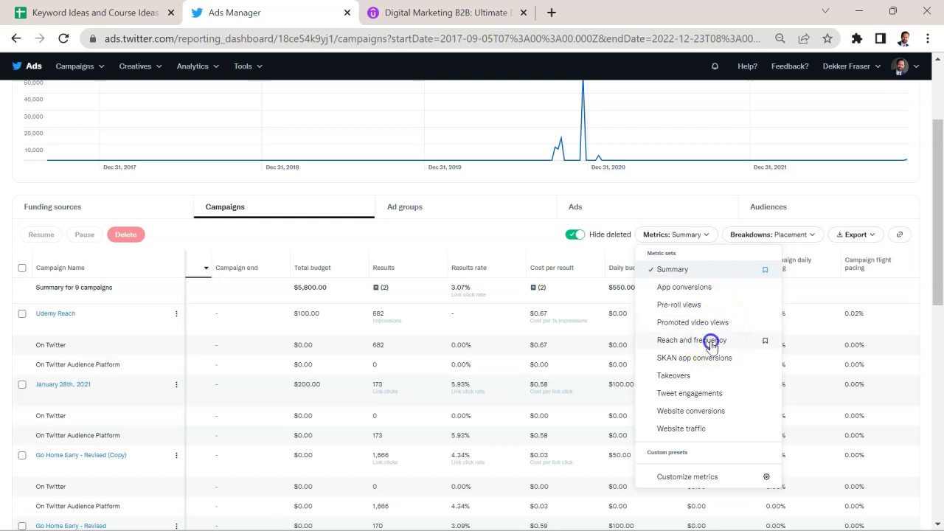
pyautogui.click(710, 339)
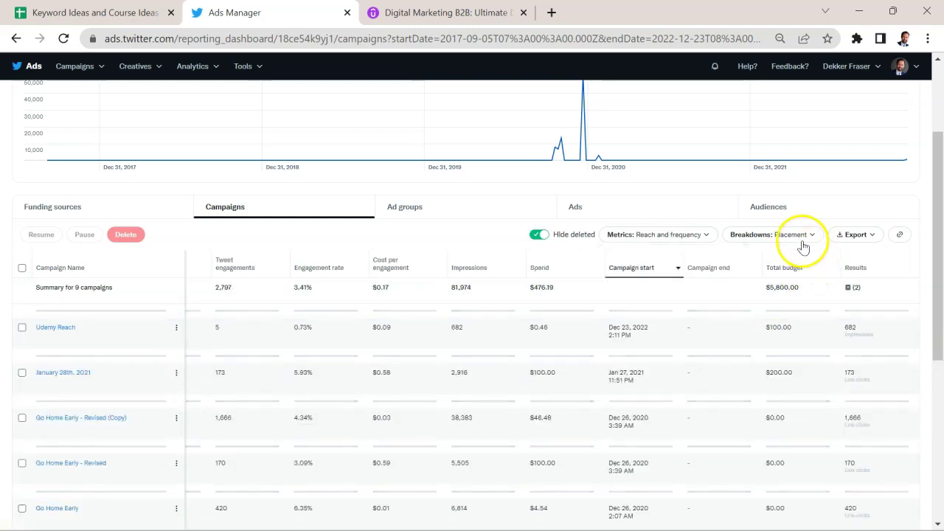
pyautogui.click(795, 236)
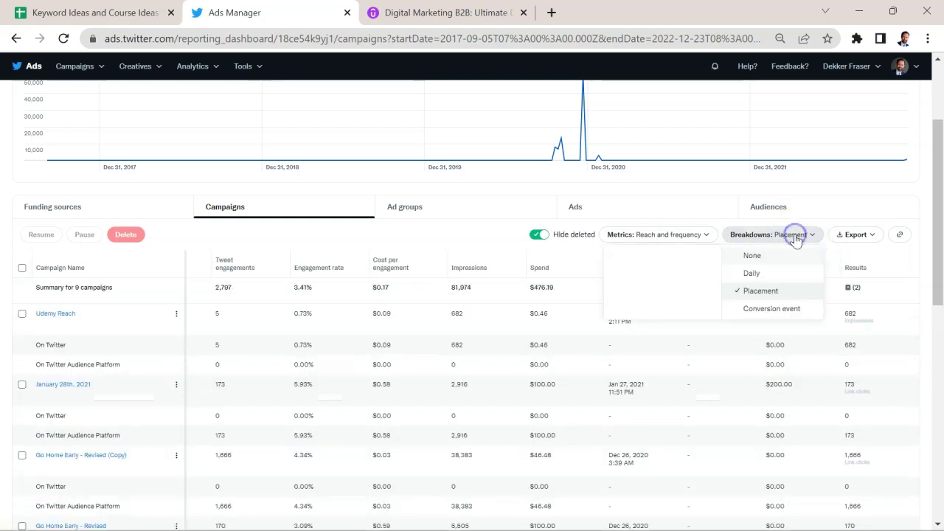
pyautogui.click(752, 255)
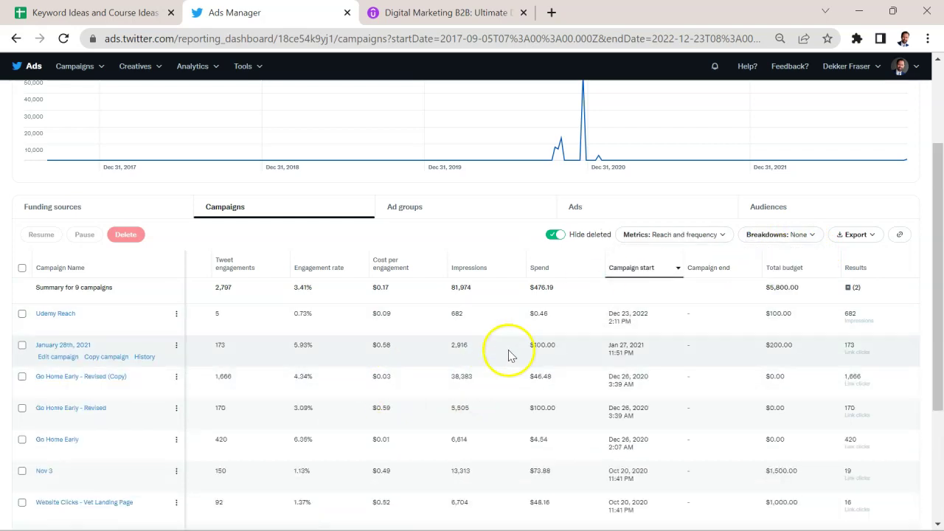
# Examine the campaigns' average frequency, cost per 1k impressions, tweet engagements, engagement rate and cost per engagement, focusing on Udemy Reach.
pyautogui.hscroll(-5, 439, 340)
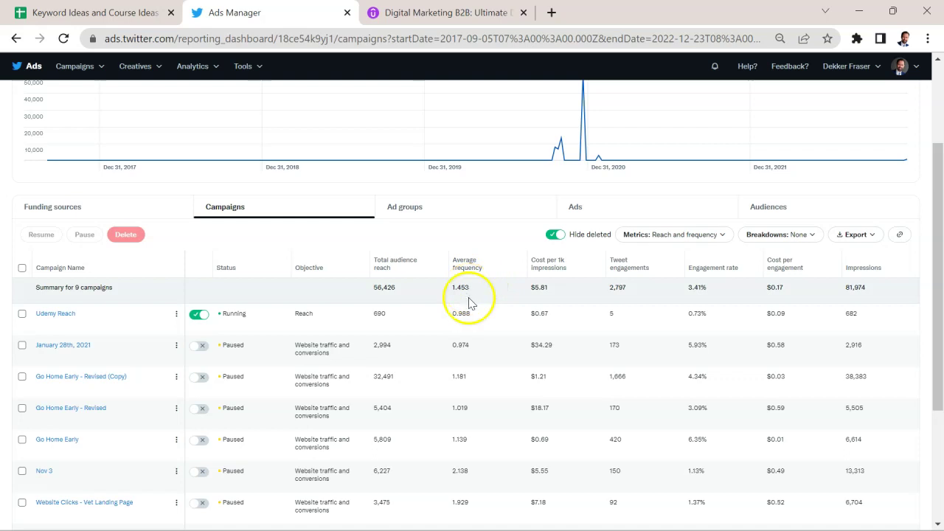
pyautogui.moveTo(469, 314); pyautogui.dragTo(450, 315)
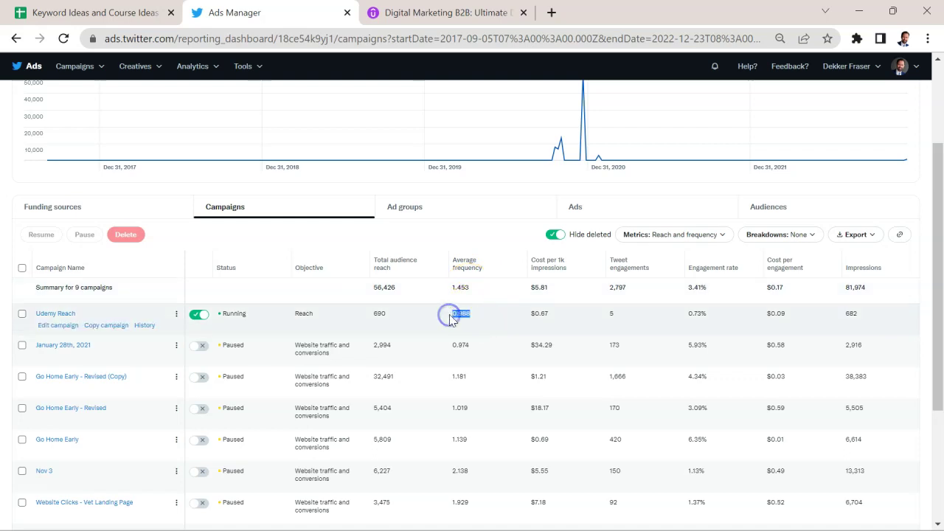
pyautogui.click(463, 379)
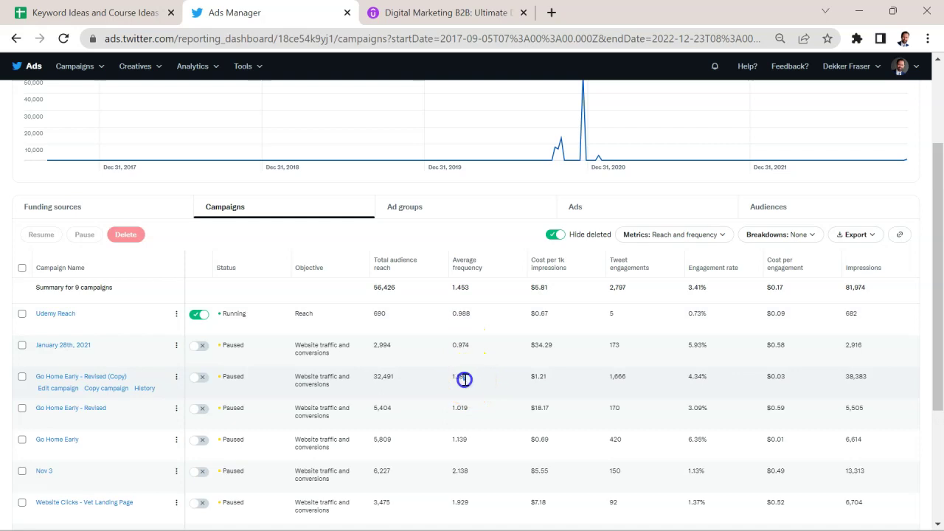
pyautogui.moveTo(467, 379); pyautogui.dragTo(463, 380)
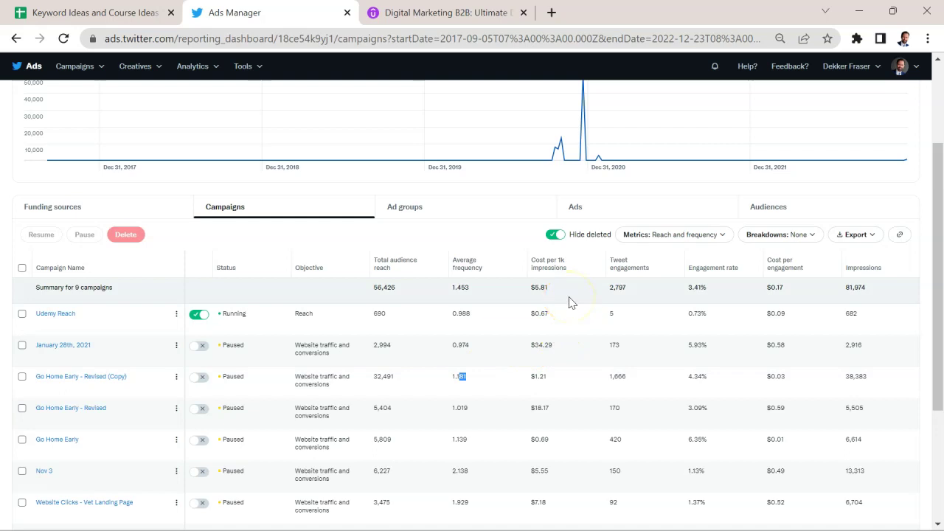
pyautogui.click(570, 278)
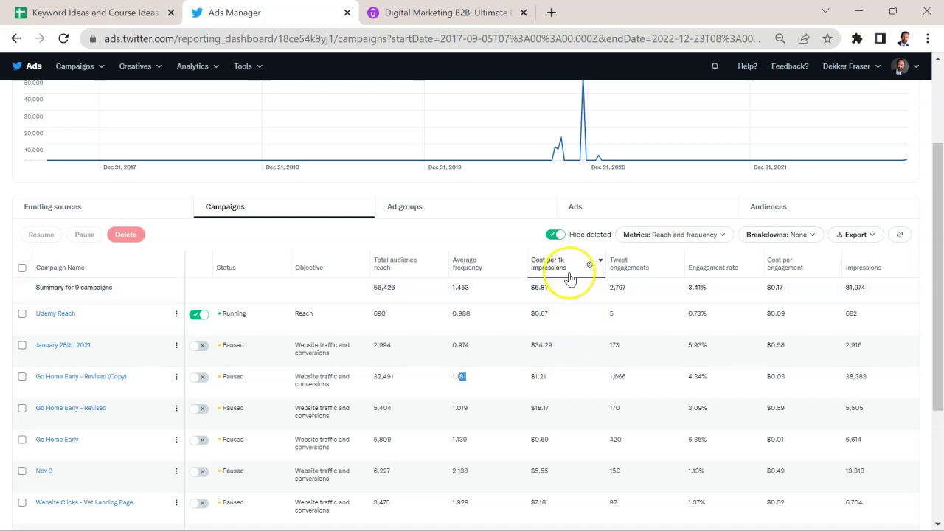
pyautogui.click(557, 292)
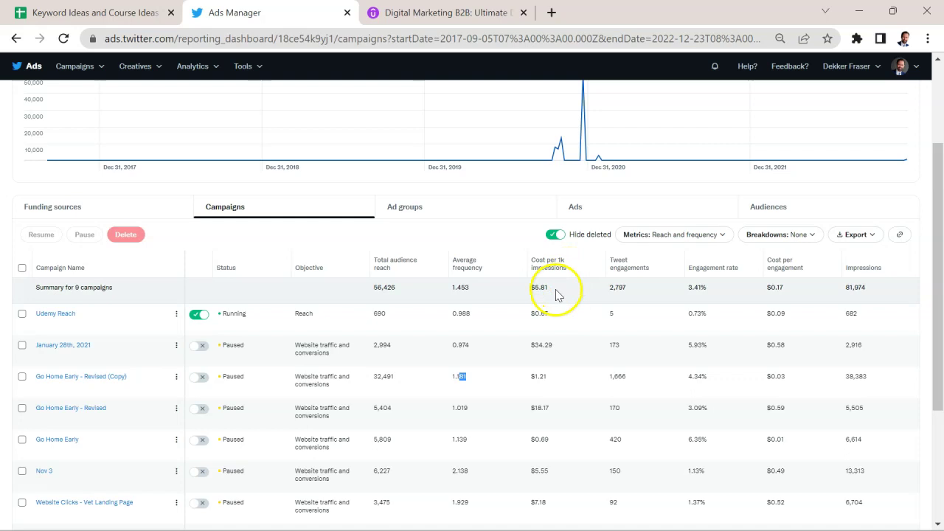
pyautogui.click(541, 290)
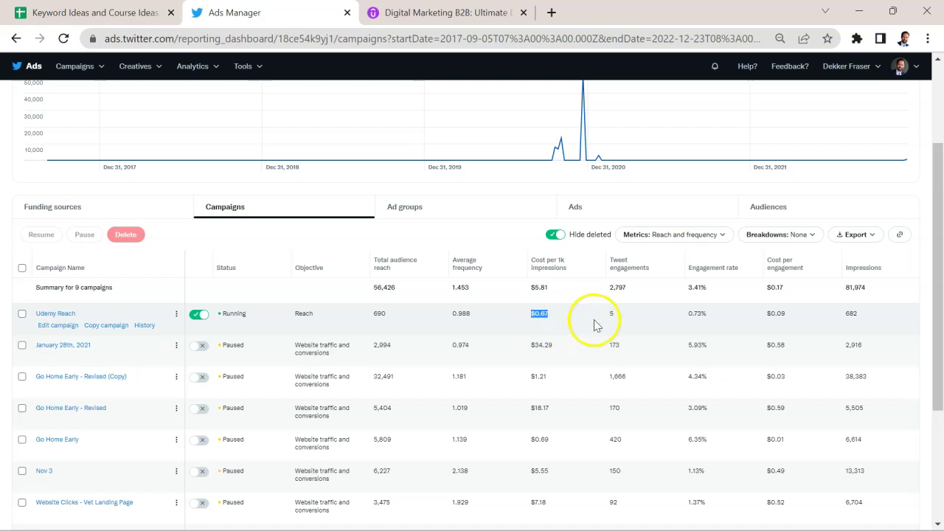
pyautogui.hscroll(1, 594, 321)
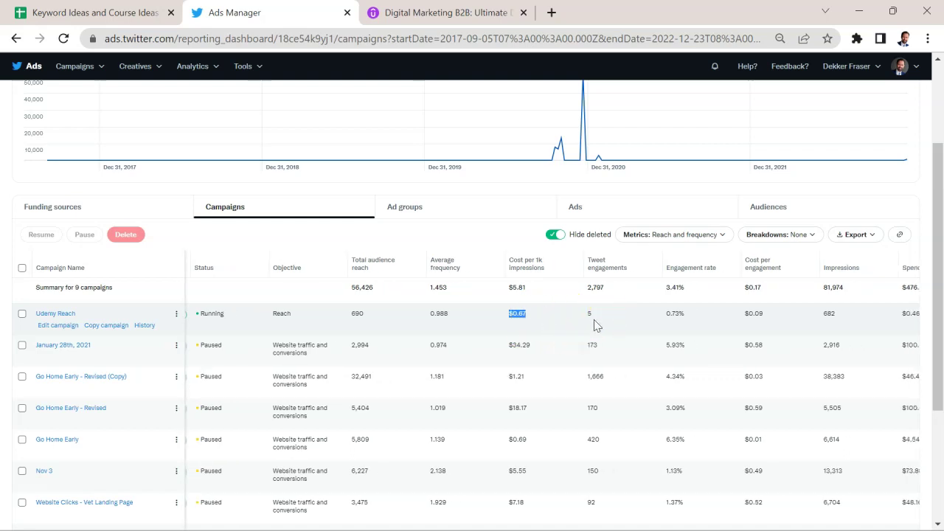
pyautogui.hscroll(2, 593, 319)
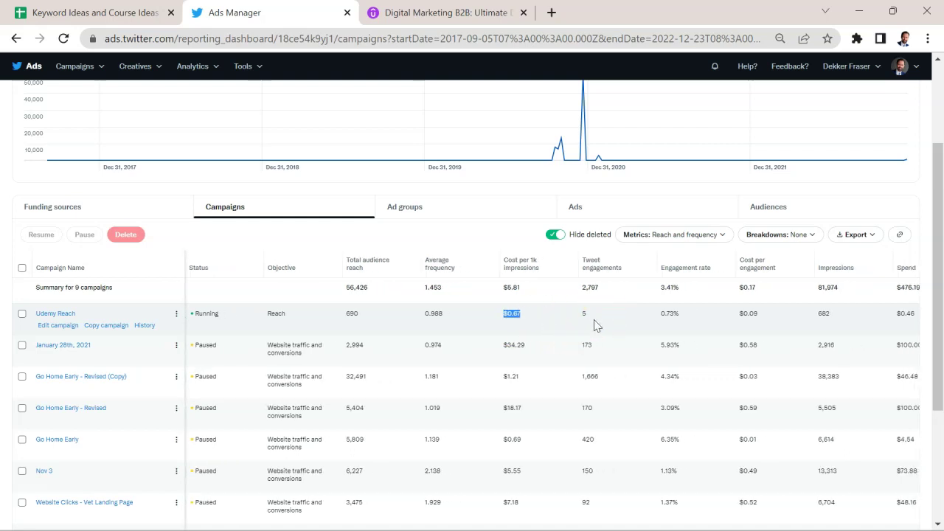
pyautogui.click(534, 313)
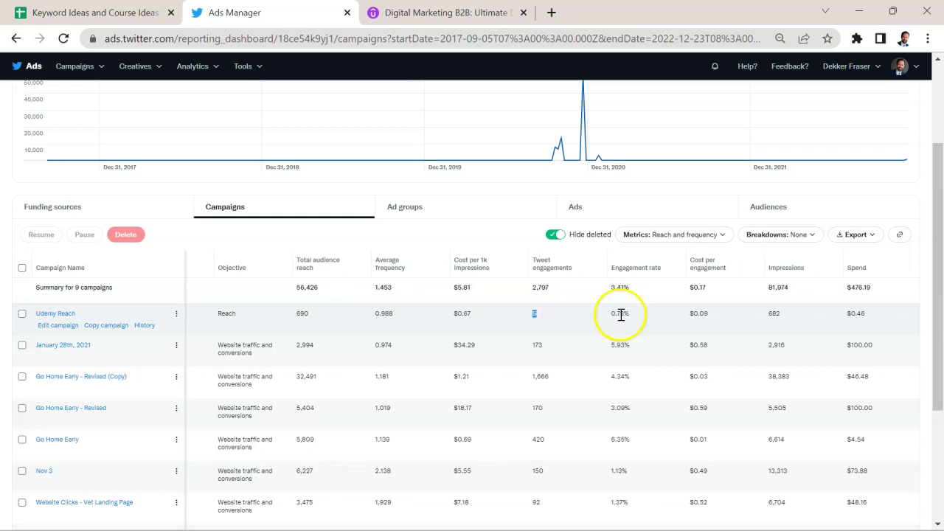
pyautogui.hscroll(2, 638, 326)
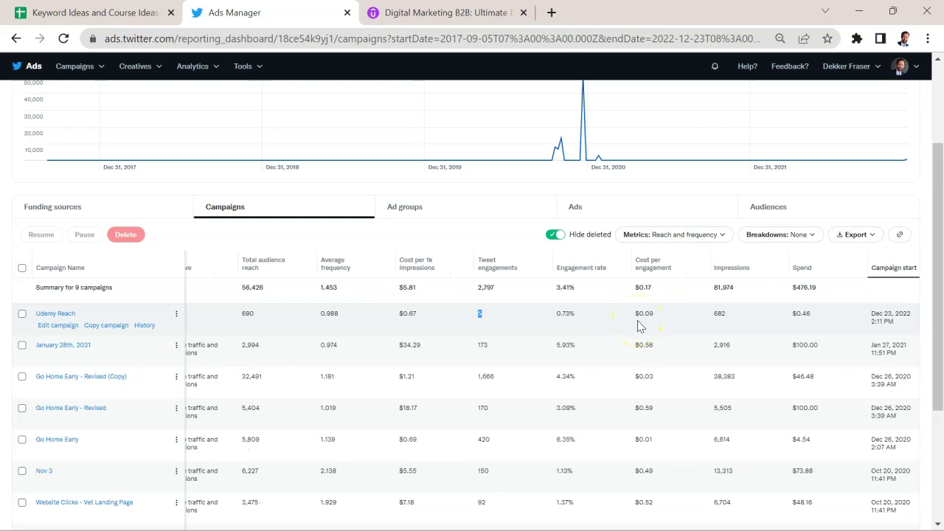
# Customize the metrics by adding Link clicks and Link click rate from the Website traffic or conversions group.
pyautogui.hscroll(2, 649, 323)
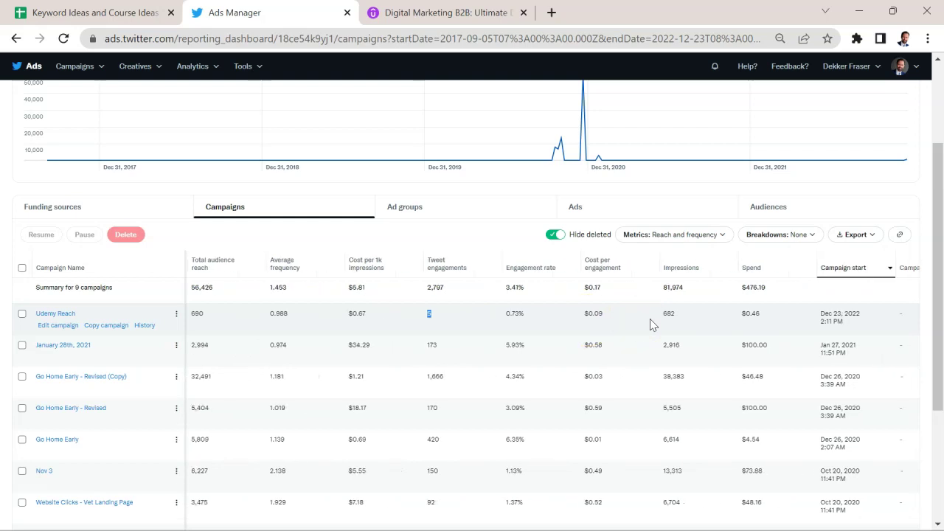
pyautogui.click(717, 235)
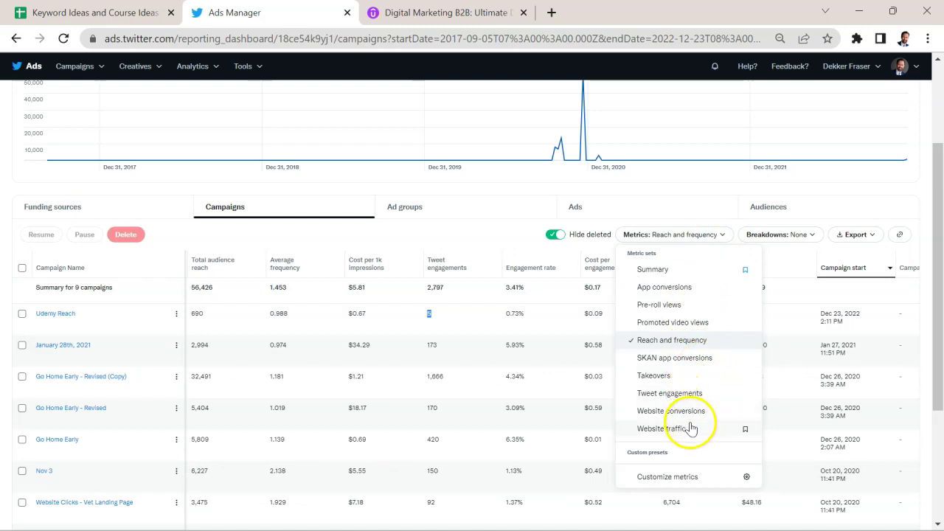
pyautogui.click(680, 478)
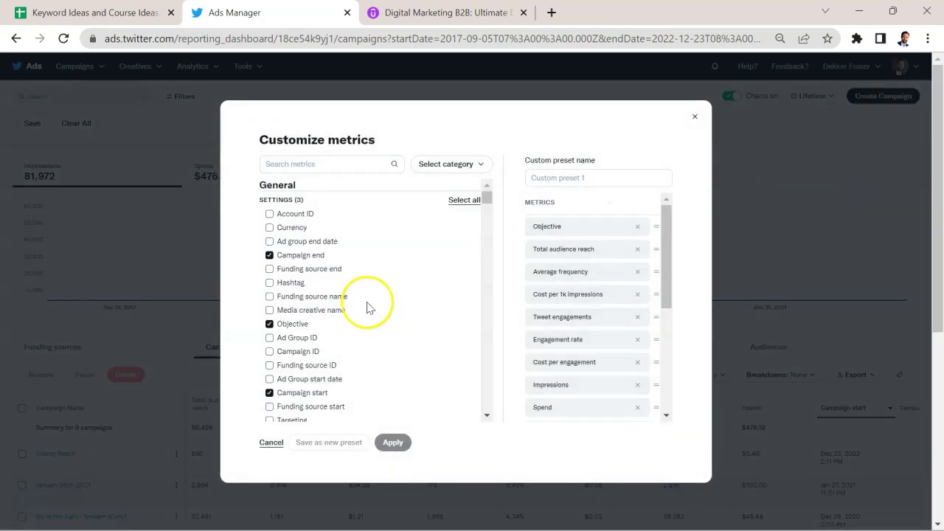
pyautogui.scroll(-10, 367, 307)
pyautogui.scroll(-5, 367, 307)
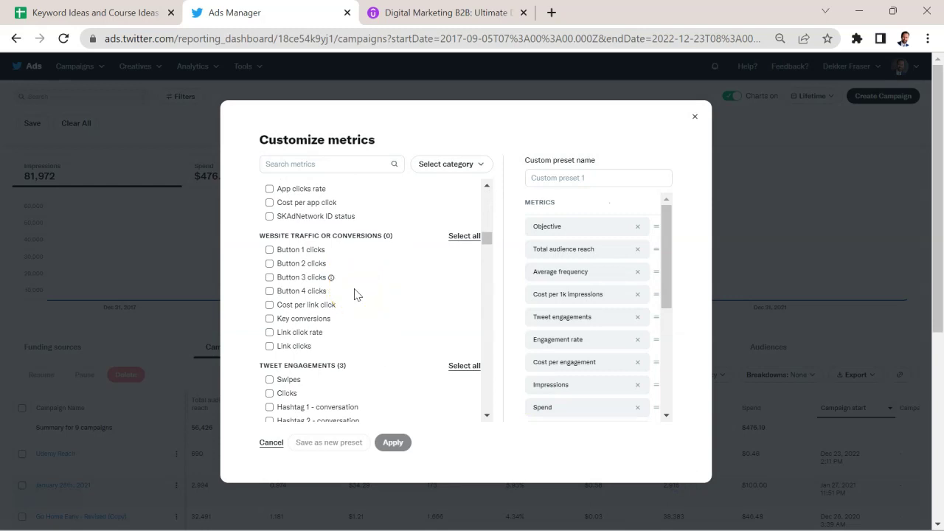
pyautogui.click(312, 248)
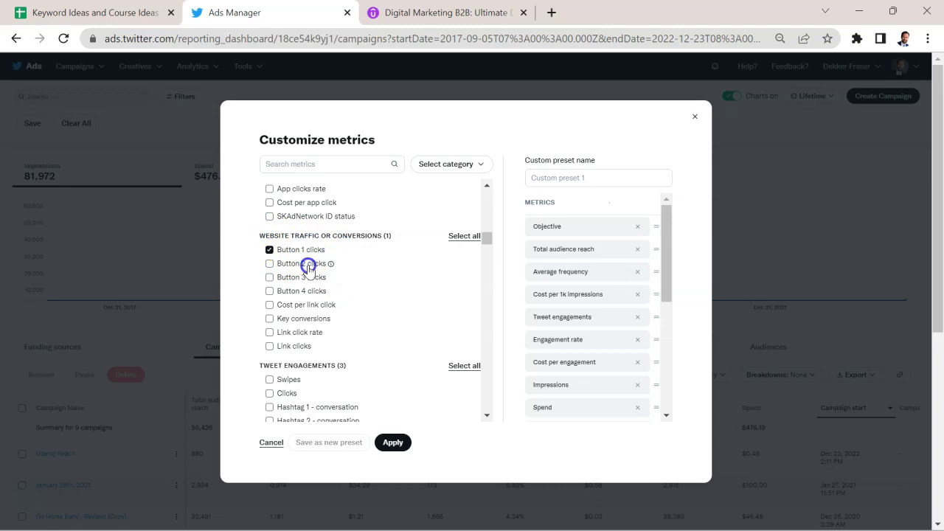
pyautogui.click(269, 263)
pyautogui.click(270, 251)
pyautogui.click(269, 277)
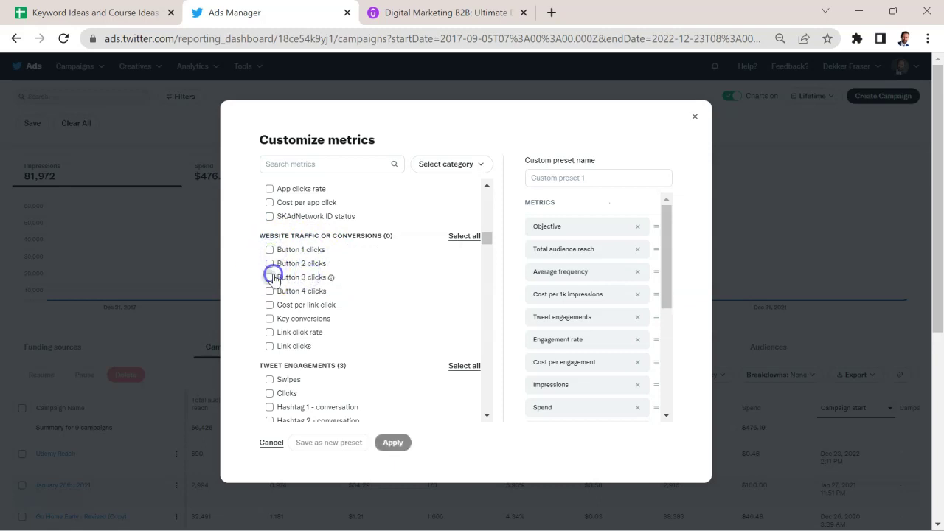
pyautogui.click(270, 347)
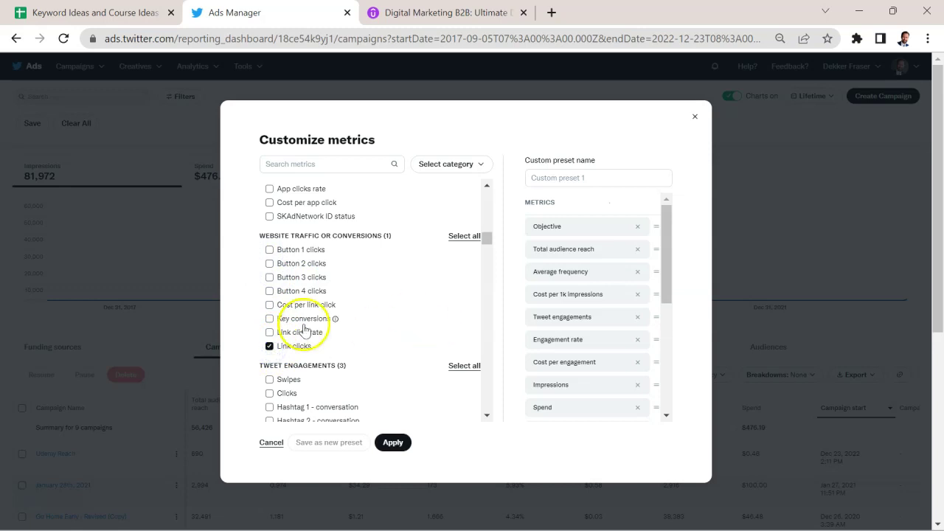
pyautogui.click(268, 333)
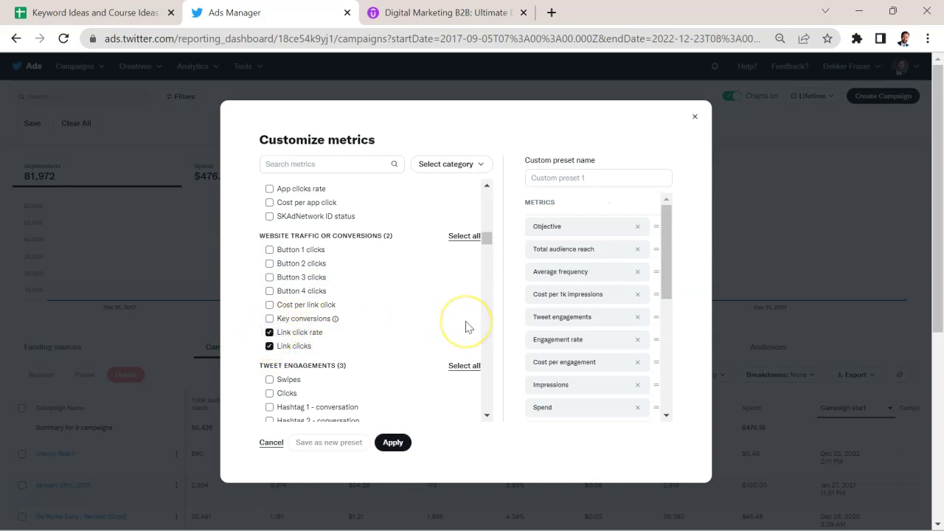
# Look through the remaining tweet engagement, conversion and pre-roll view metrics and apply the customized metric selection.
pyautogui.scroll(-1, 465, 327)
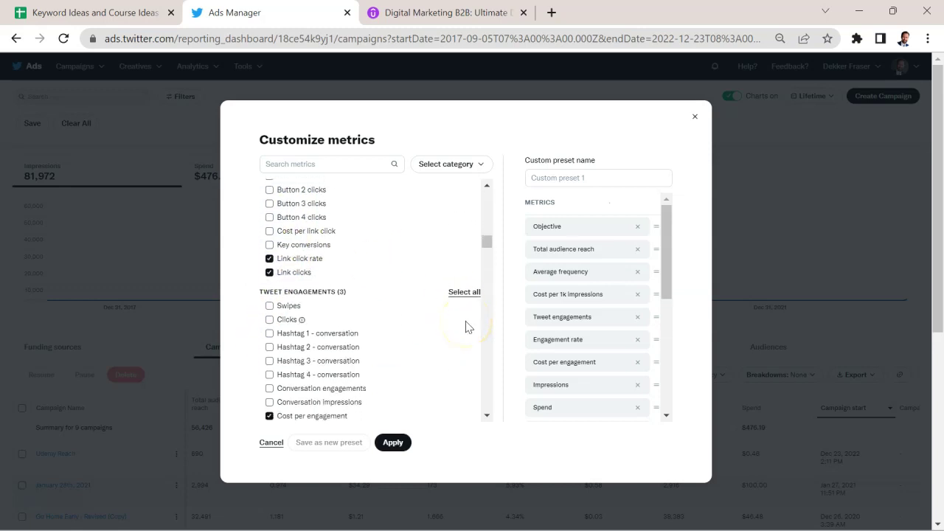
pyautogui.scroll(-1, 379, 347)
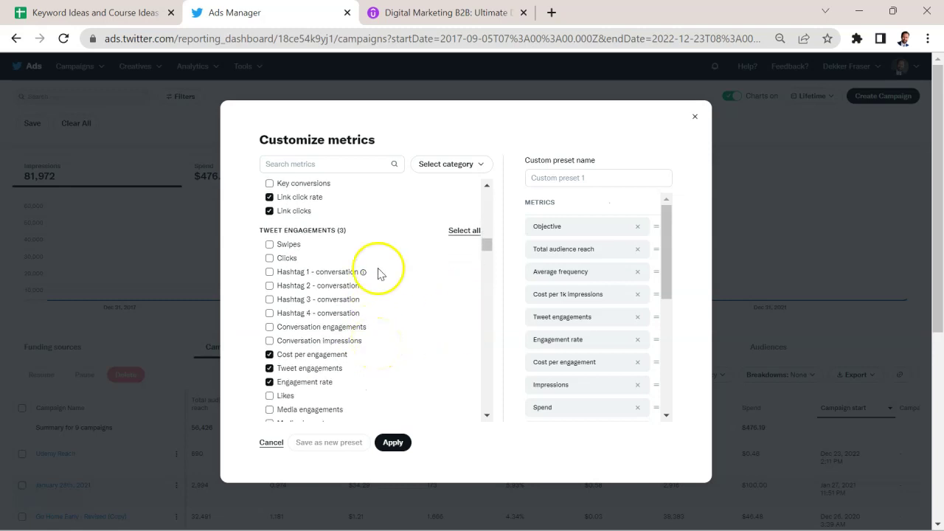
pyautogui.scroll(-2, 377, 273)
pyautogui.scroll(-1, 376, 270)
pyautogui.scroll(-5, 386, 243)
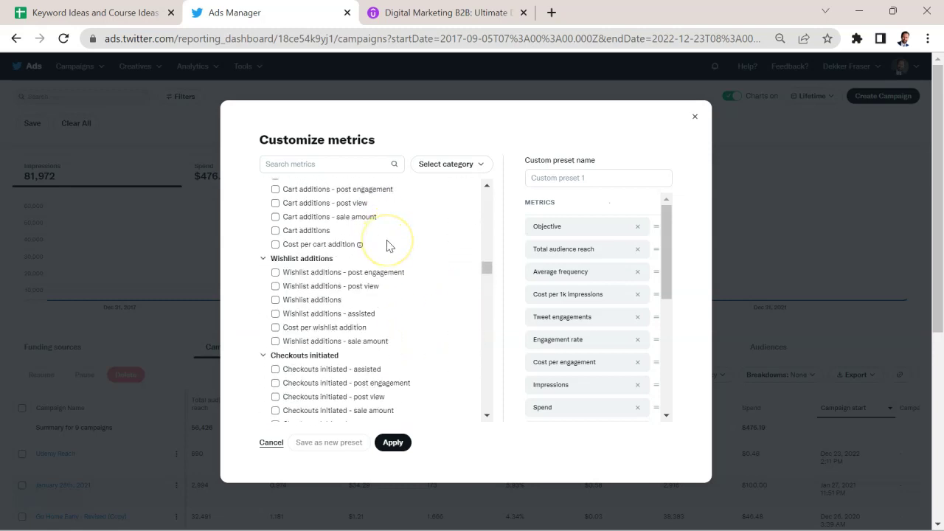
pyautogui.scroll(-15, 386, 244)
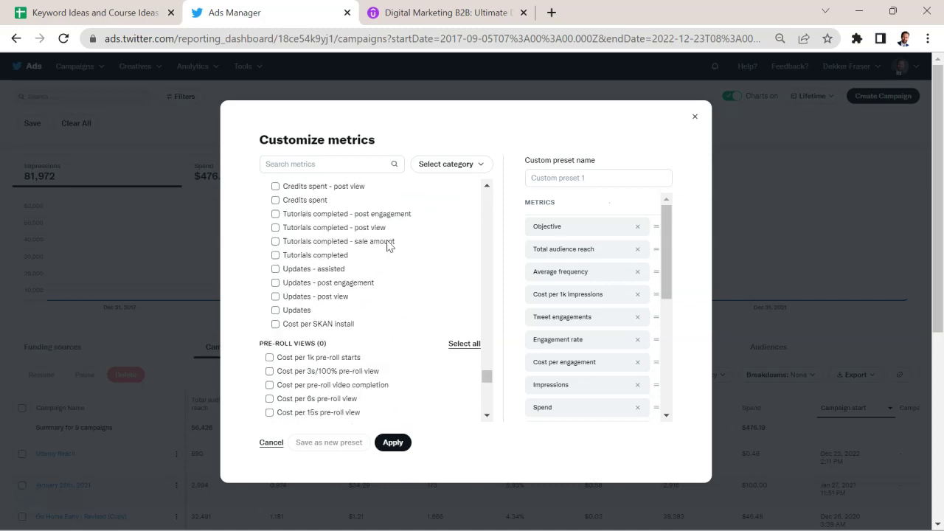
pyautogui.click(392, 452)
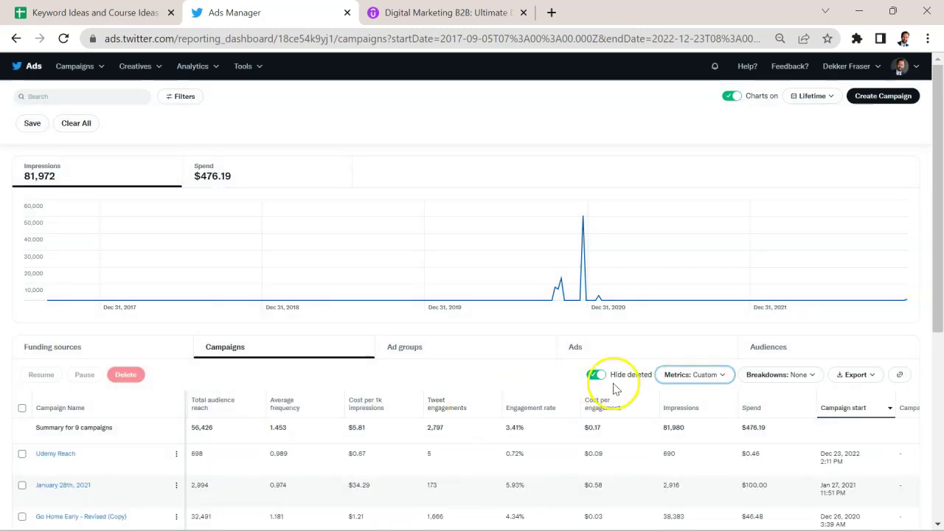
# Switch the campaign table's metric set to Website traffic.
pyautogui.scroll(-1, 653, 443)
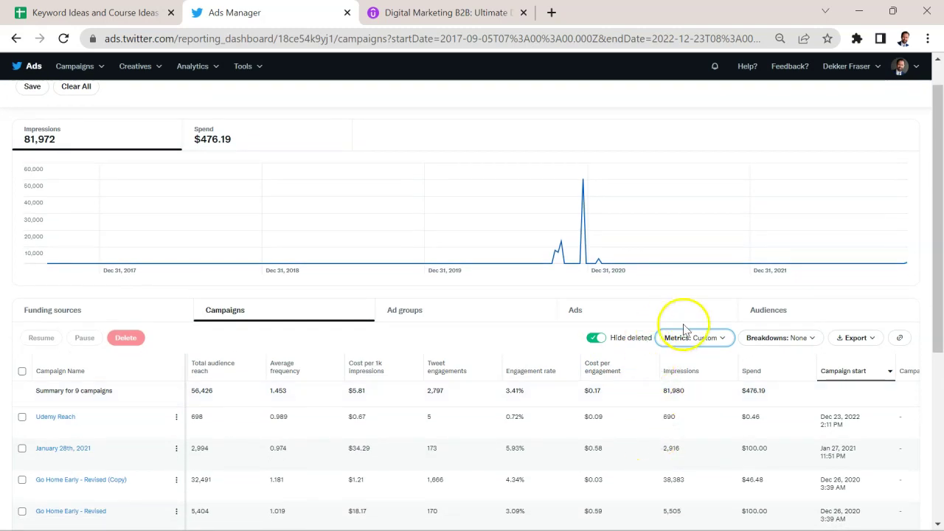
pyautogui.click(699, 337)
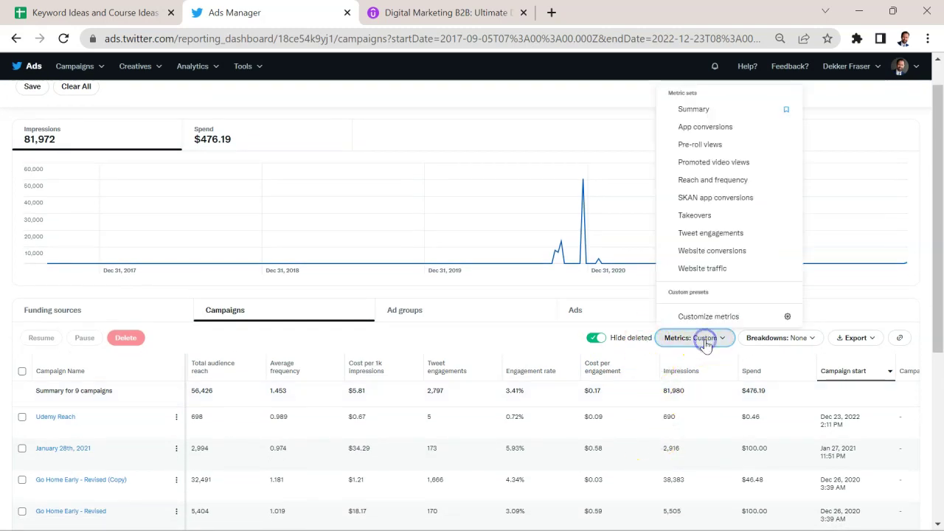
pyautogui.click(712, 272)
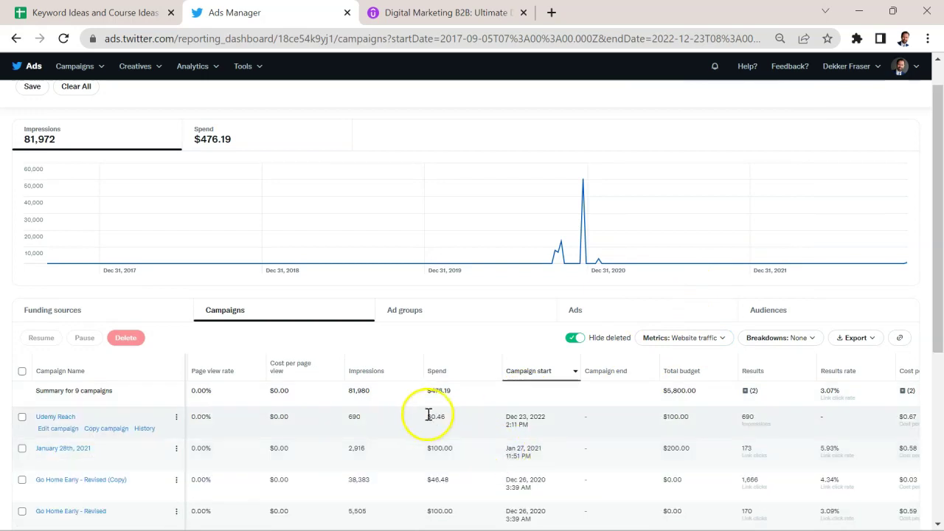
# Examine the status, objective, page view rate, cost per page view, impressions, spend and total budget of all campaigns.
pyautogui.scroll(-3, 586, 387)
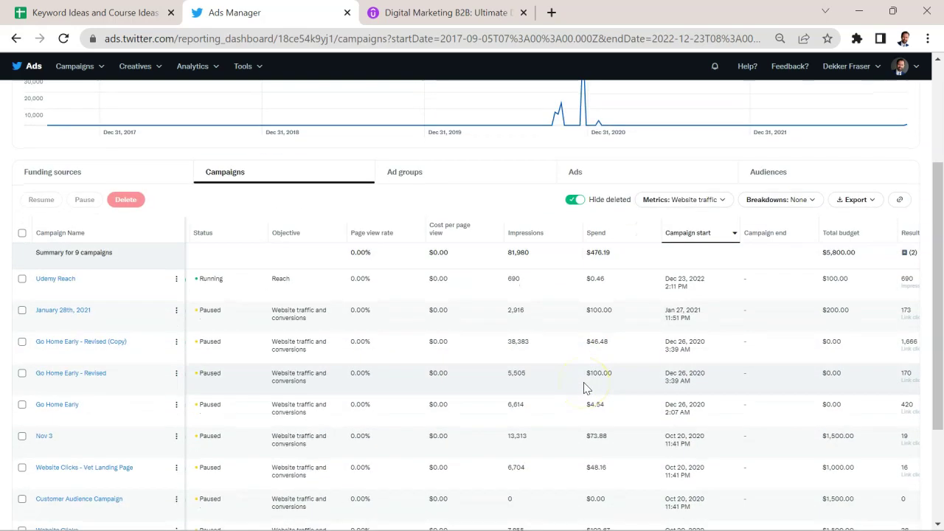
pyautogui.click(567, 305)
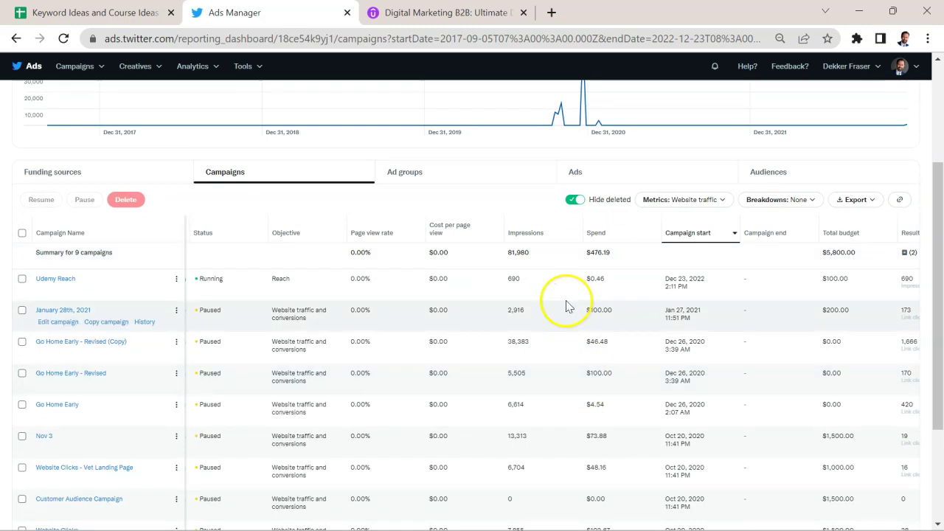
pyautogui.scroll(3, 567, 304)
pyautogui.scroll(-1, 567, 305)
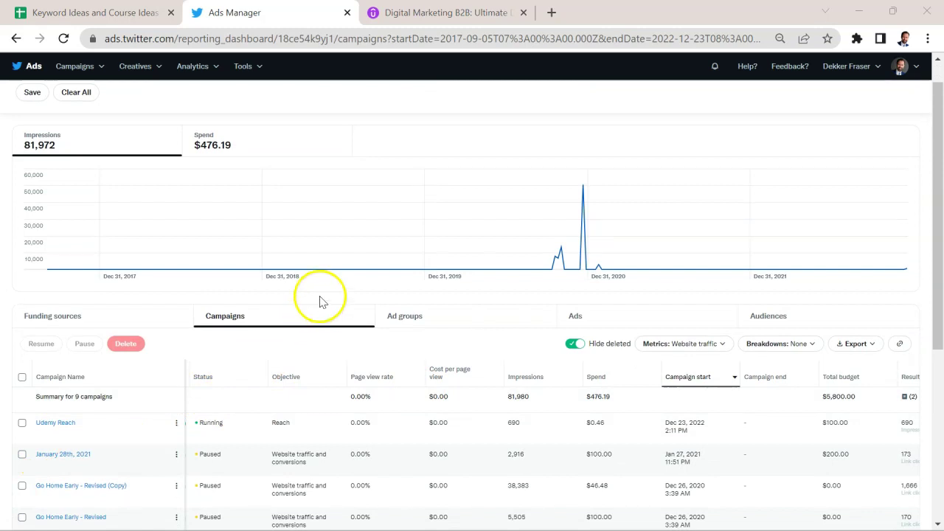
pyautogui.scroll(1, 274, 282)
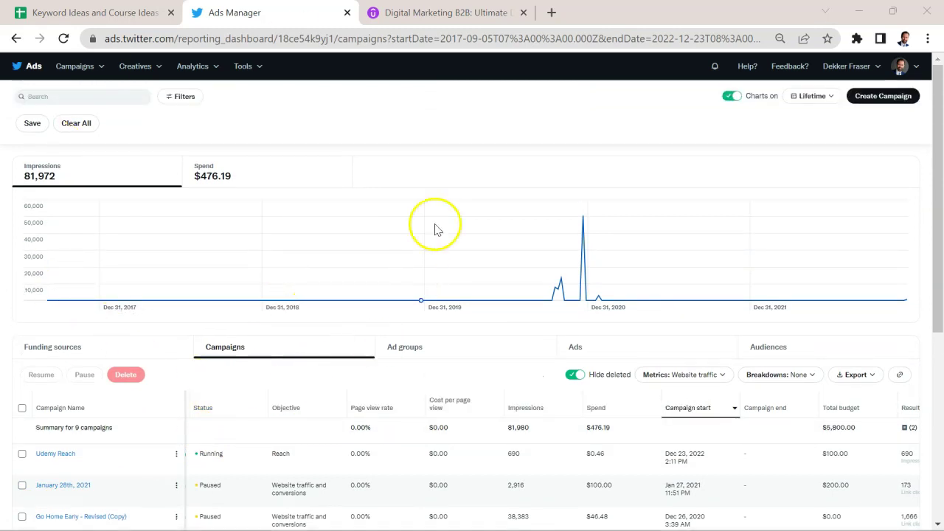
pyautogui.scroll(-2, 417, 282)
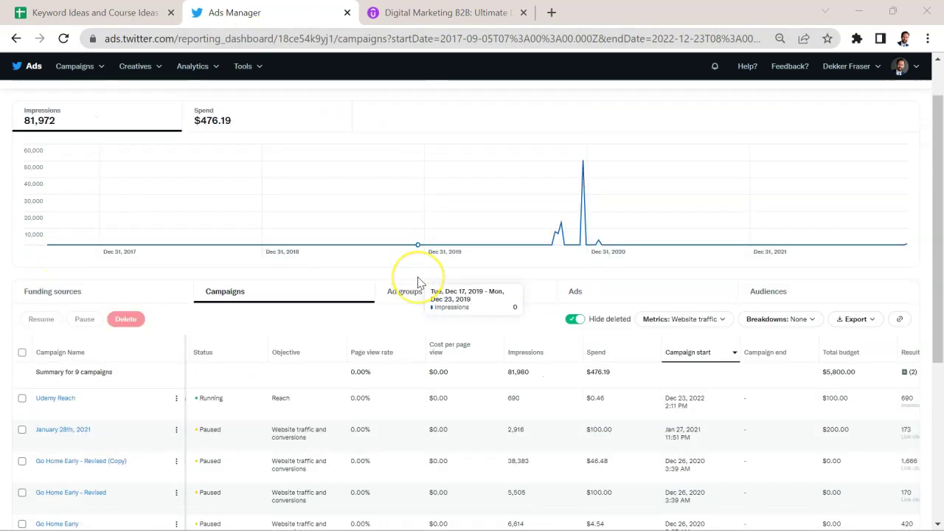
pyautogui.scroll(-3, 418, 282)
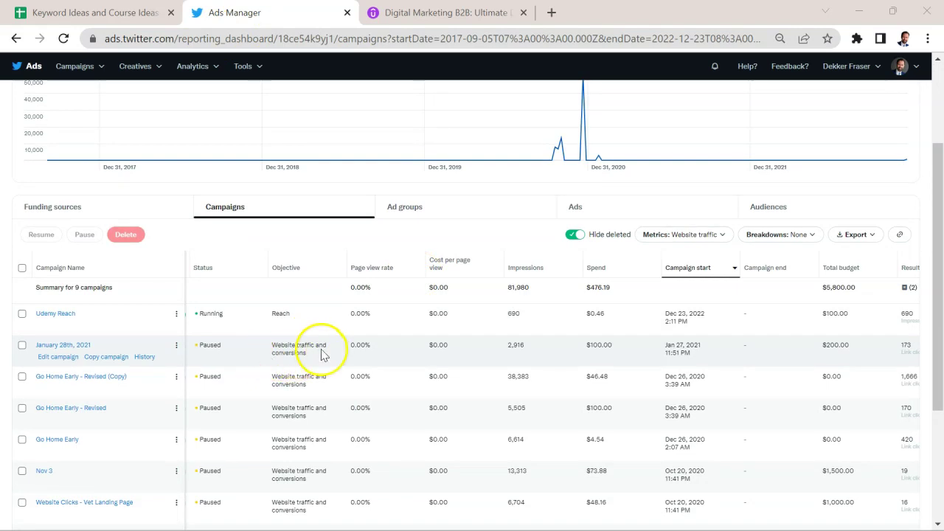
pyautogui.scroll(-3, 323, 355)
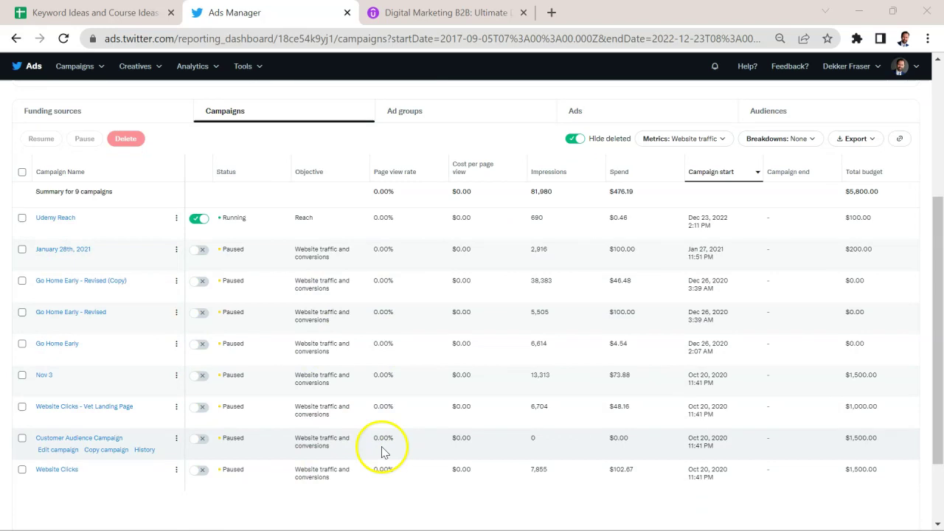
pyautogui.scroll(3, 306, 332)
pyautogui.scroll(-1, 305, 332)
pyautogui.scroll(1, 306, 334)
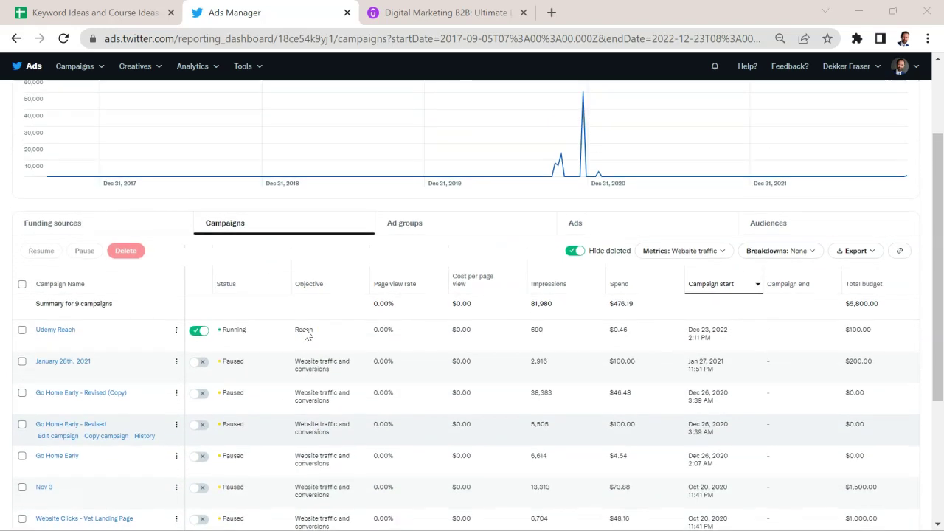
# Narrow the report to the Udemy Reach campaign, viewing its ad group and opening its ads.
pyautogui.click(409, 225)
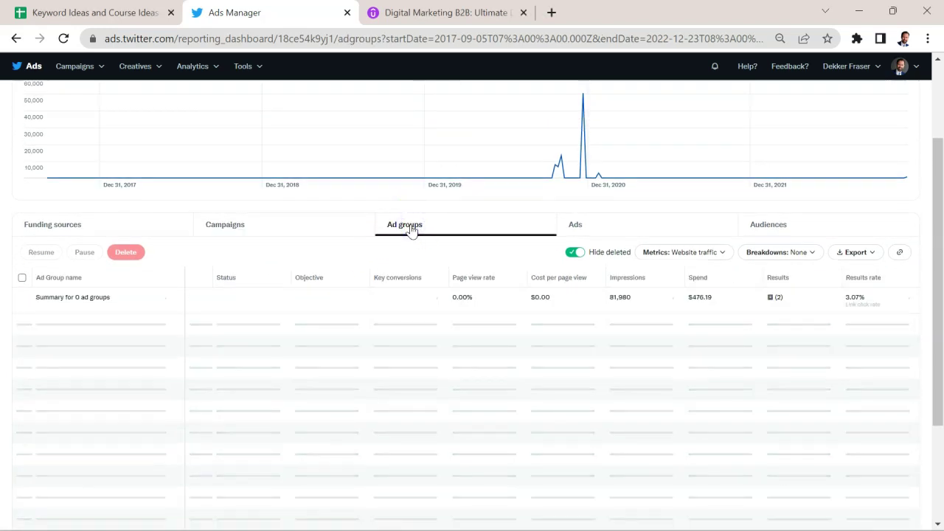
pyautogui.click(340, 226)
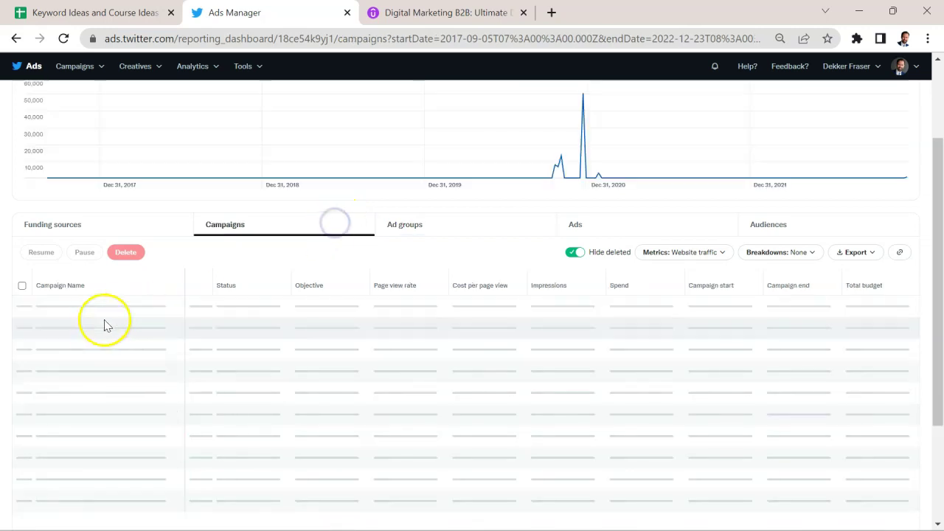
pyautogui.click(65, 333)
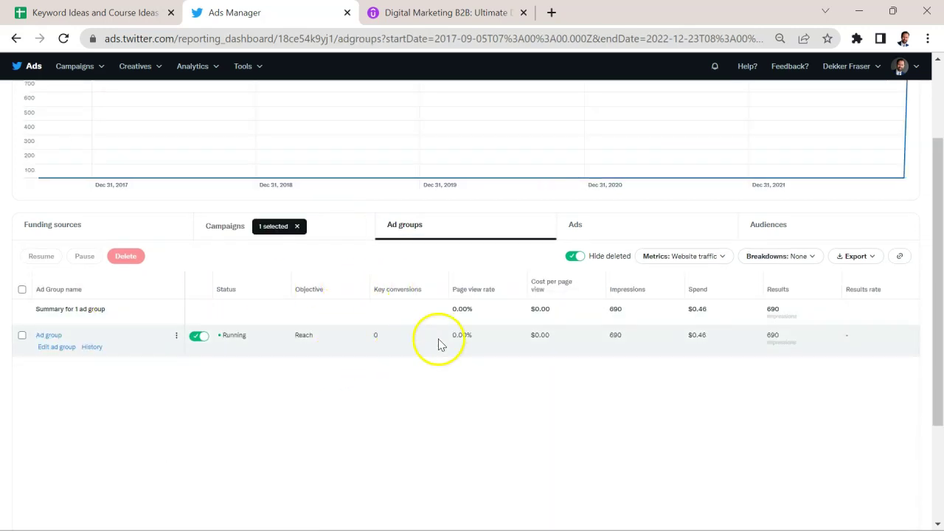
pyautogui.click(603, 233)
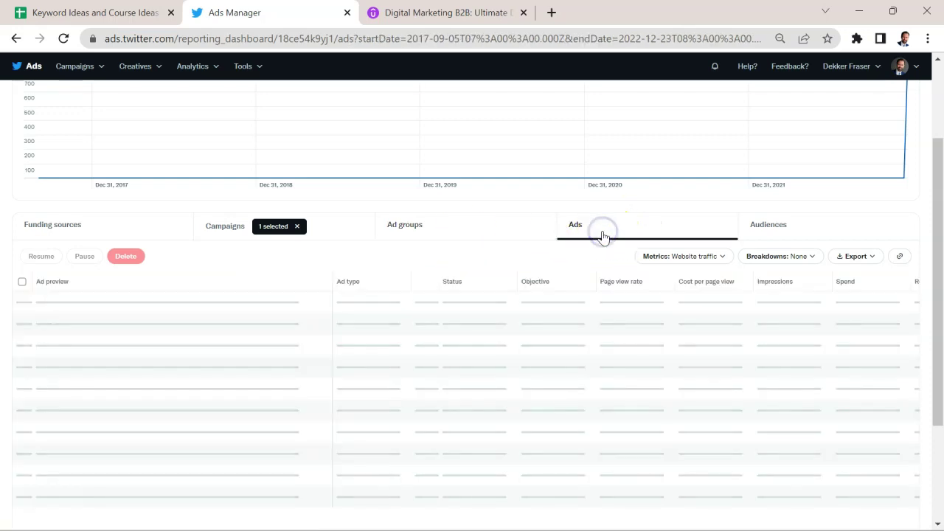
# Compare the Udemy Reach ads by their tweet previews, status, impressions, spend, results and cost per result.
pyautogui.scroll(-1, 537, 407)
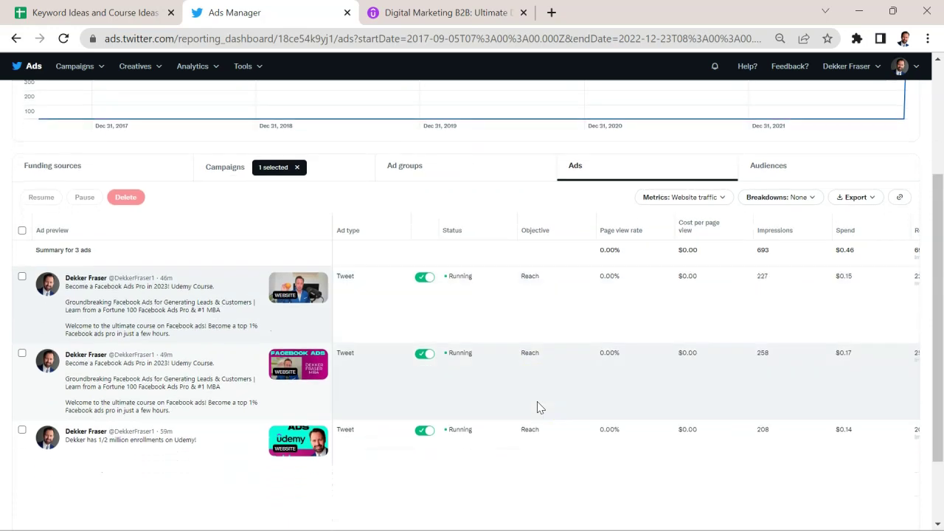
pyautogui.click(642, 369)
pyautogui.hscroll(3, 642, 368)
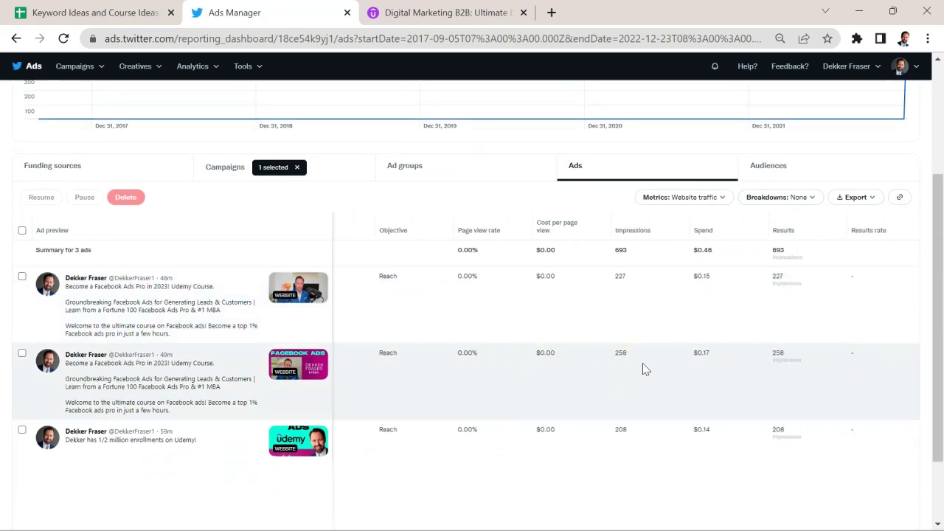
pyautogui.click(504, 347)
pyautogui.click(295, 287)
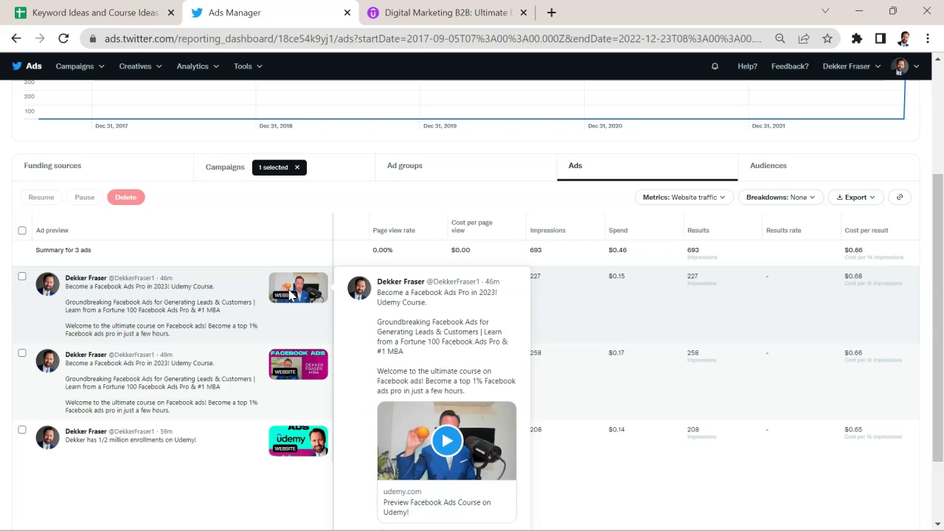
pyautogui.moveTo(308, 380)
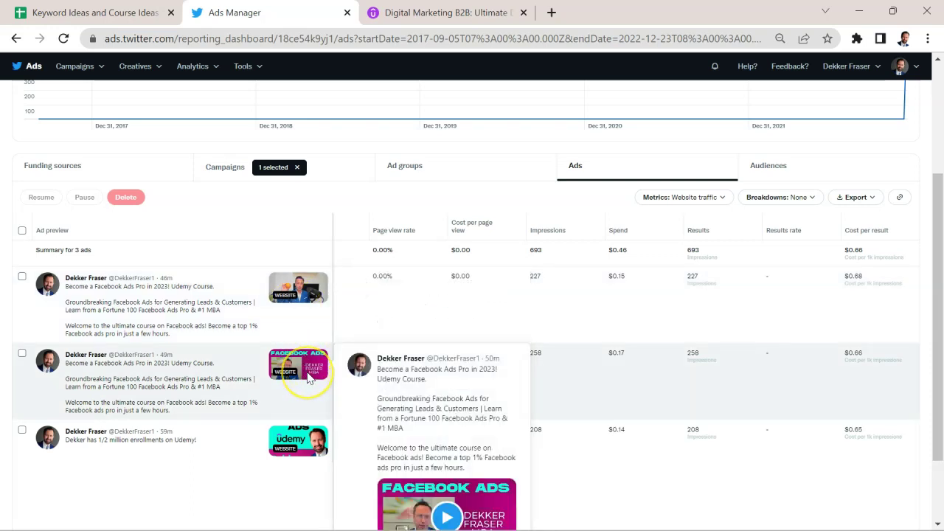
pyautogui.scroll(-2, 308, 378)
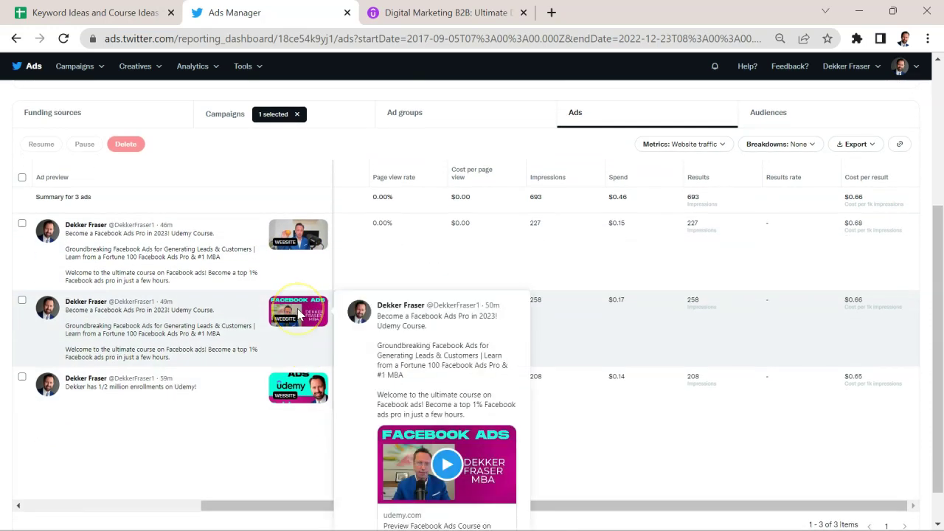
pyautogui.scroll(-1, 299, 314)
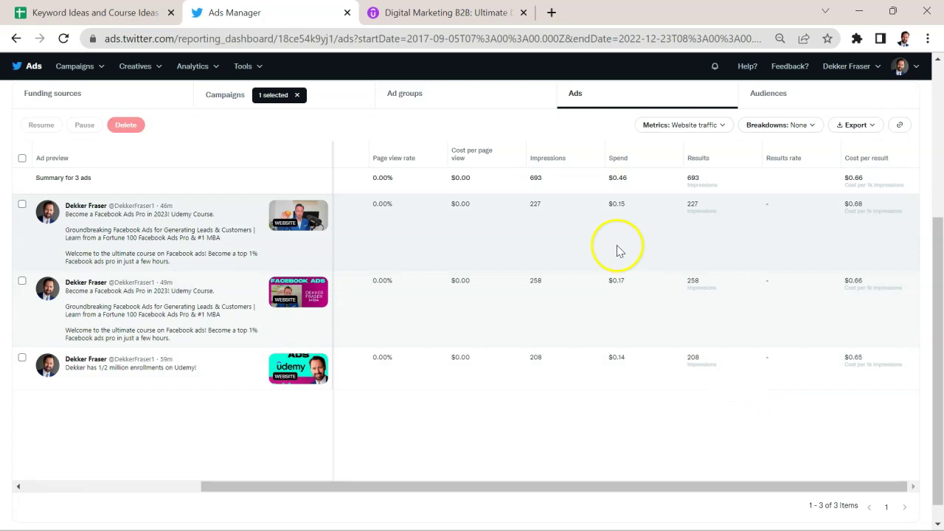
pyautogui.hscroll(-5, 606, 243)
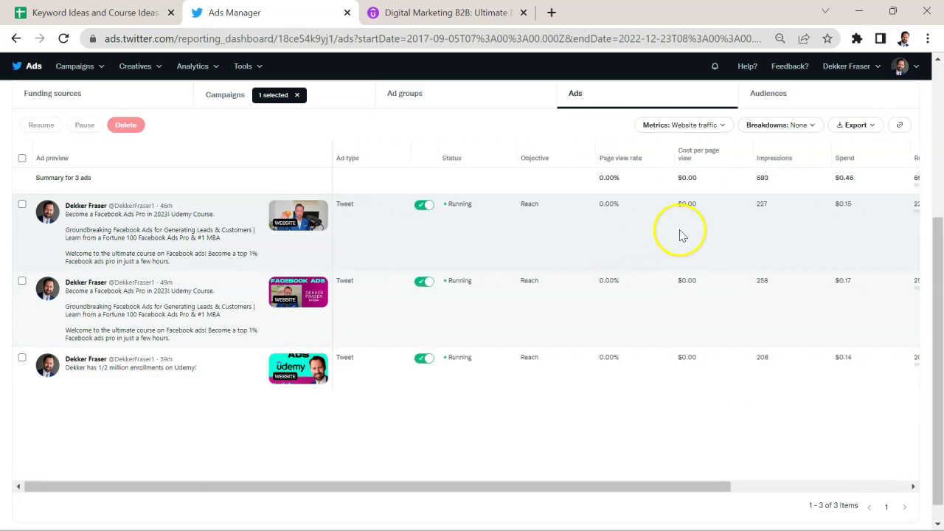
# Customize the ads table's metrics by removing Key conversions and adding Link click rate and Link clicks, and apply the selection.
pyautogui.hscroll(5, 679, 231)
pyautogui.scroll(1, 837, 218)
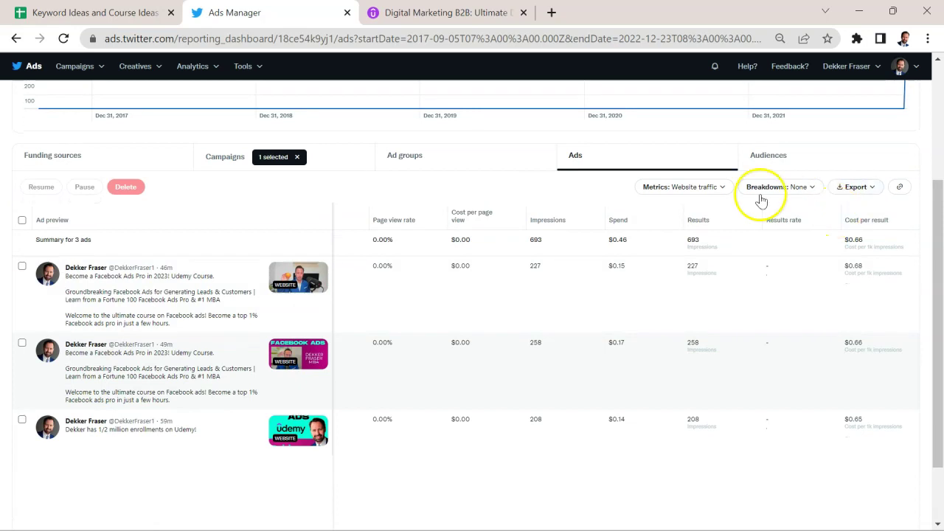
pyautogui.click(717, 188)
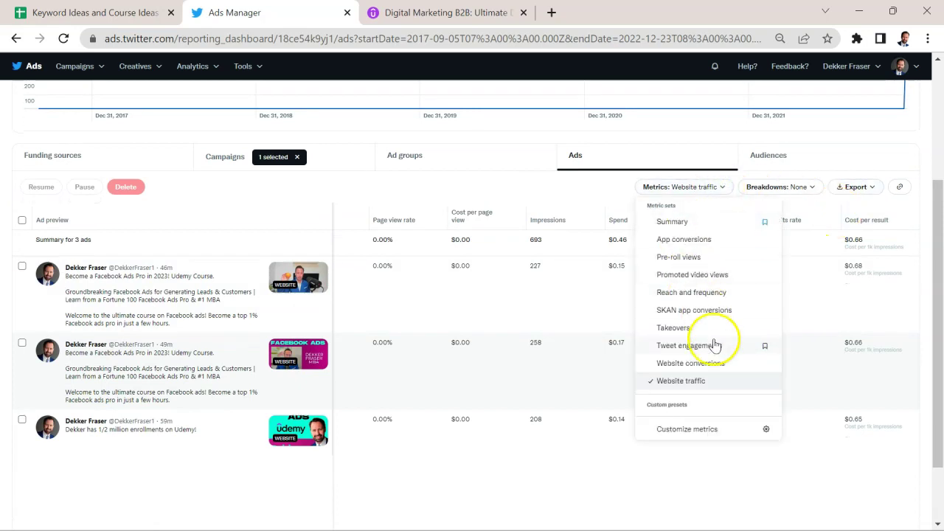
pyautogui.click(702, 430)
pyautogui.scroll(-10, 332, 337)
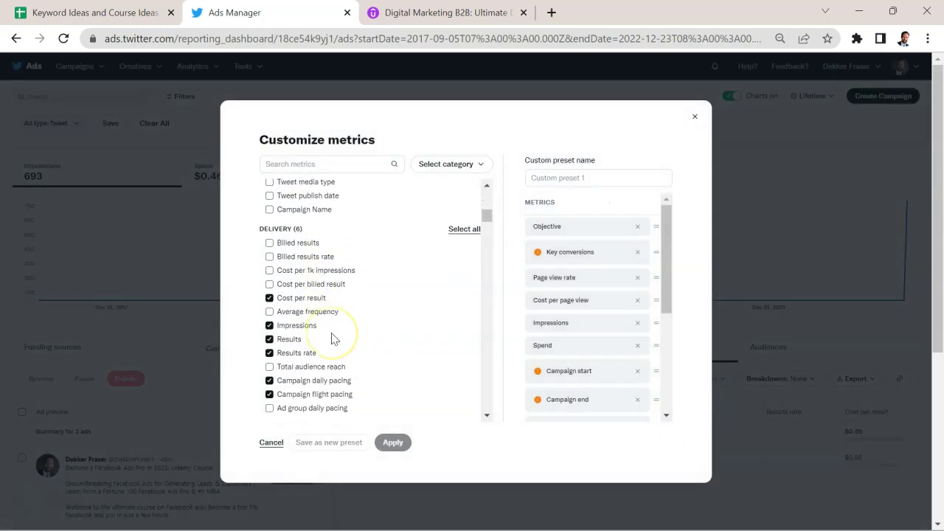
pyautogui.scroll(-15, 332, 337)
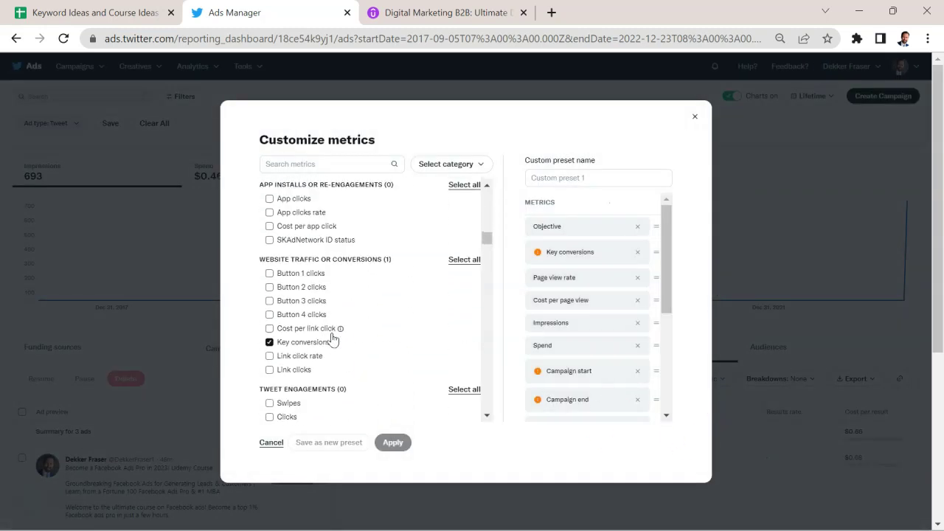
pyautogui.scroll(3, 332, 337)
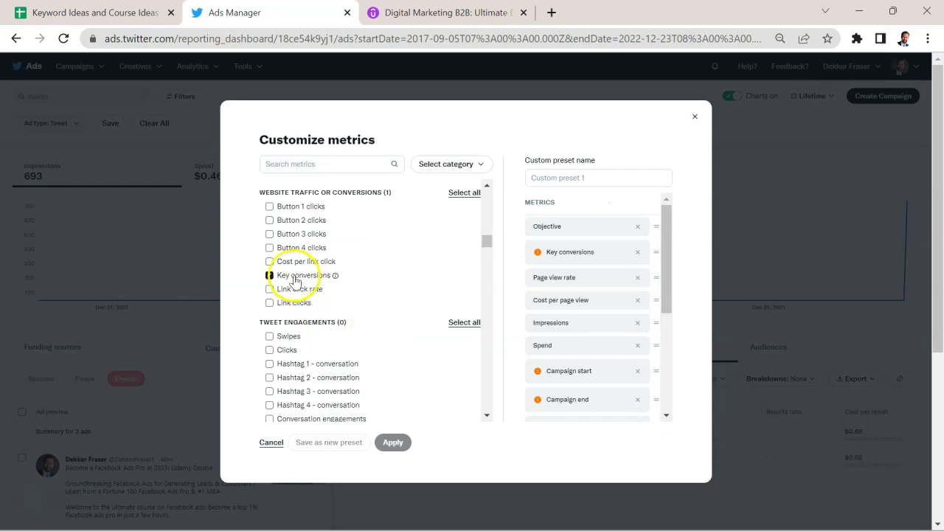
pyautogui.click(269, 276)
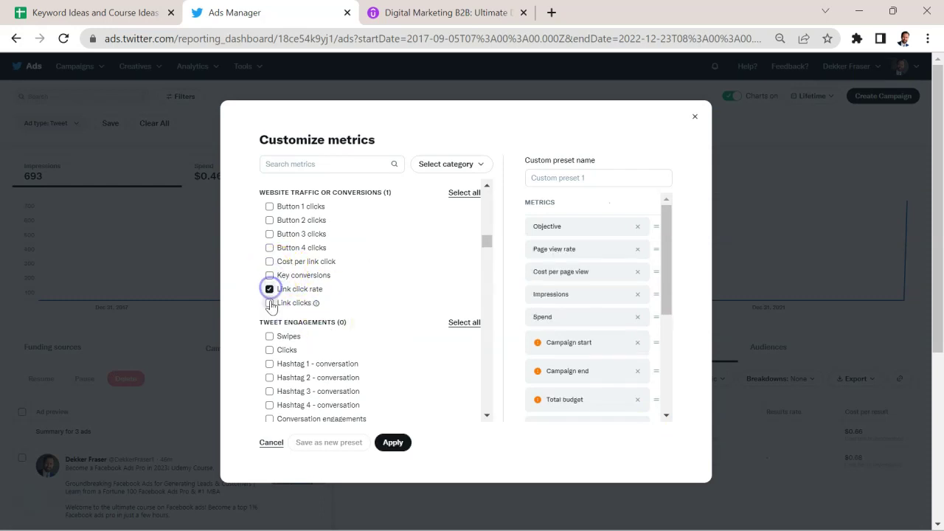
pyautogui.click(392, 441)
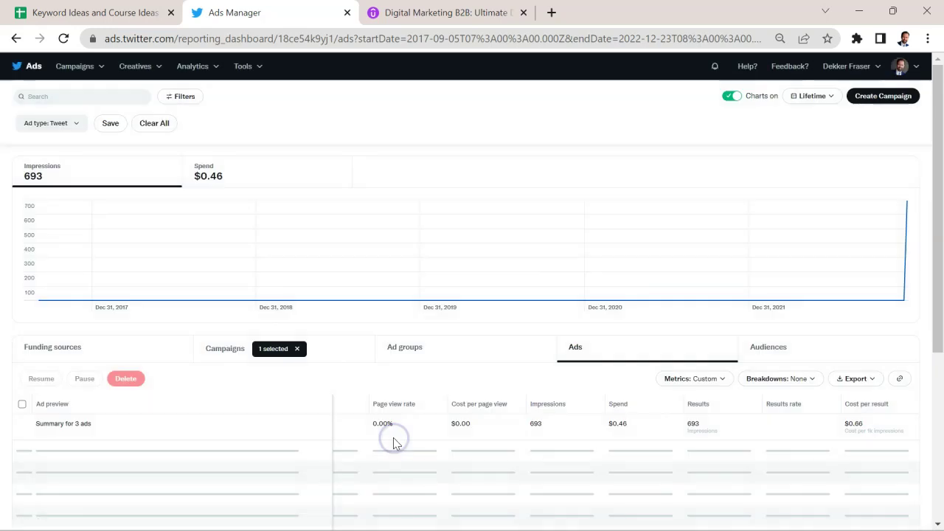
# Compare the link click rate and link clicks of the three Udemy Reach ads against their creatives.
pyautogui.scroll(-3, 719, 449)
pyautogui.hscroll(2, 718, 449)
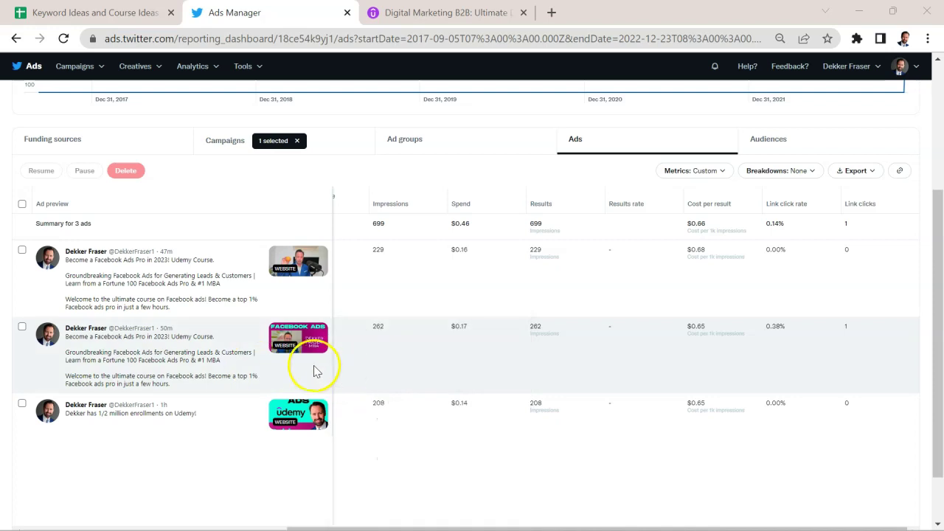
pyautogui.scroll(-1, 313, 354)
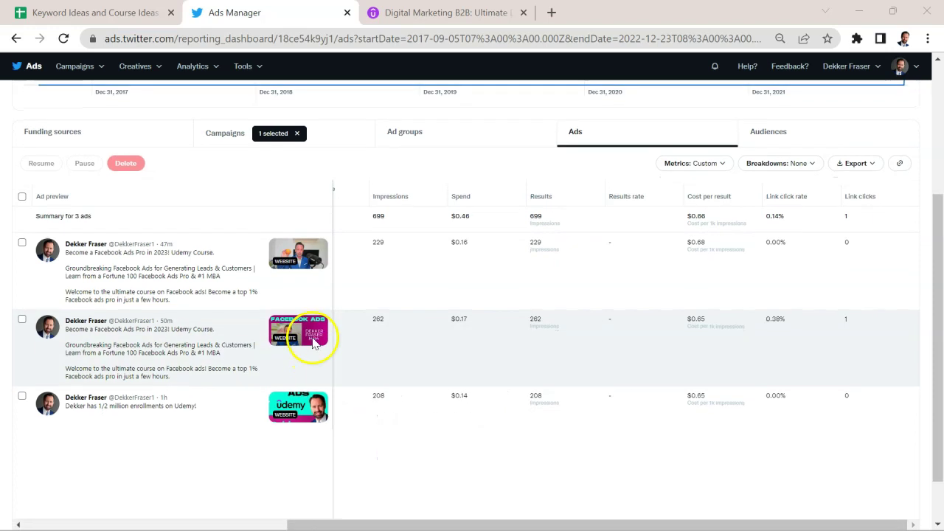
pyautogui.moveTo(313, 339)
pyautogui.scroll(-1, 312, 339)
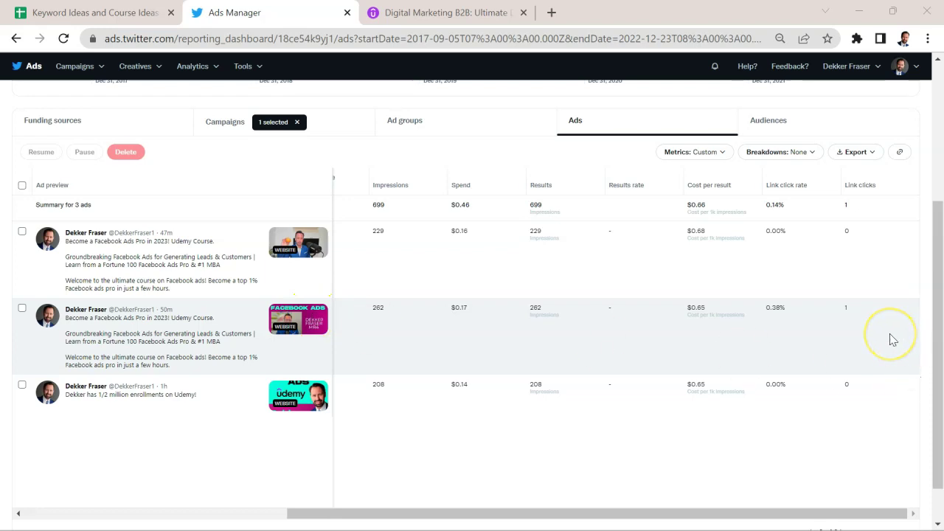
pyautogui.click(786, 311)
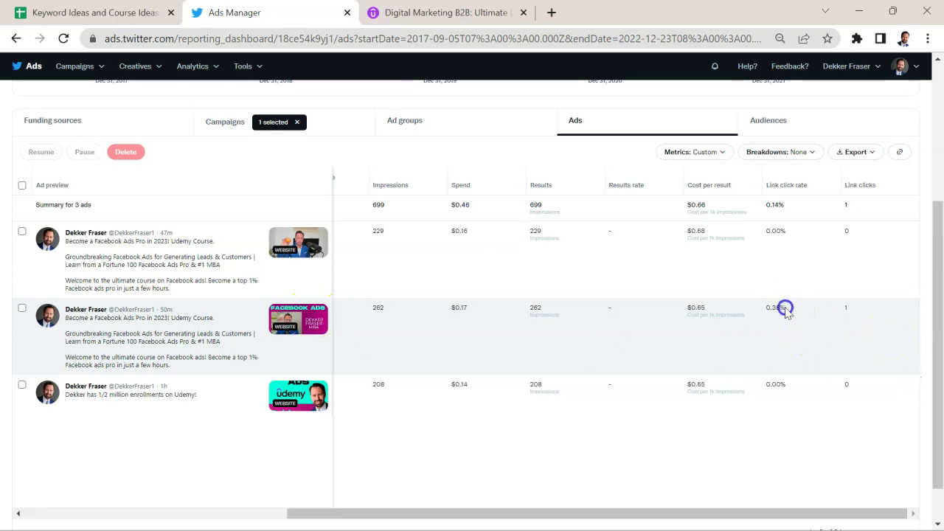